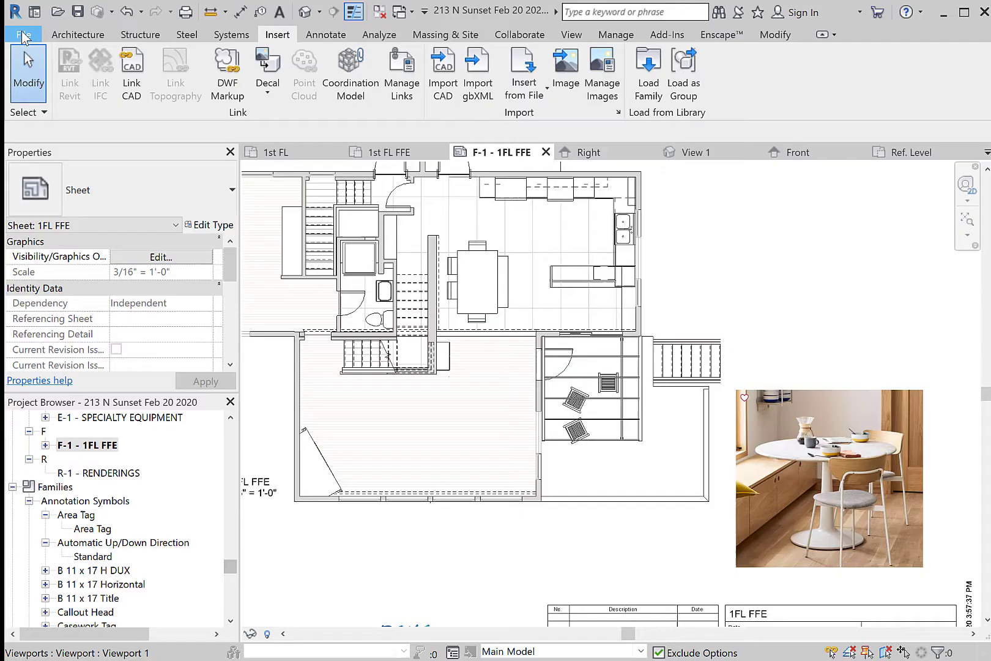
- Create a new family from the Furniture template
{"action": "left_click", "coordinate": [19, 35]}
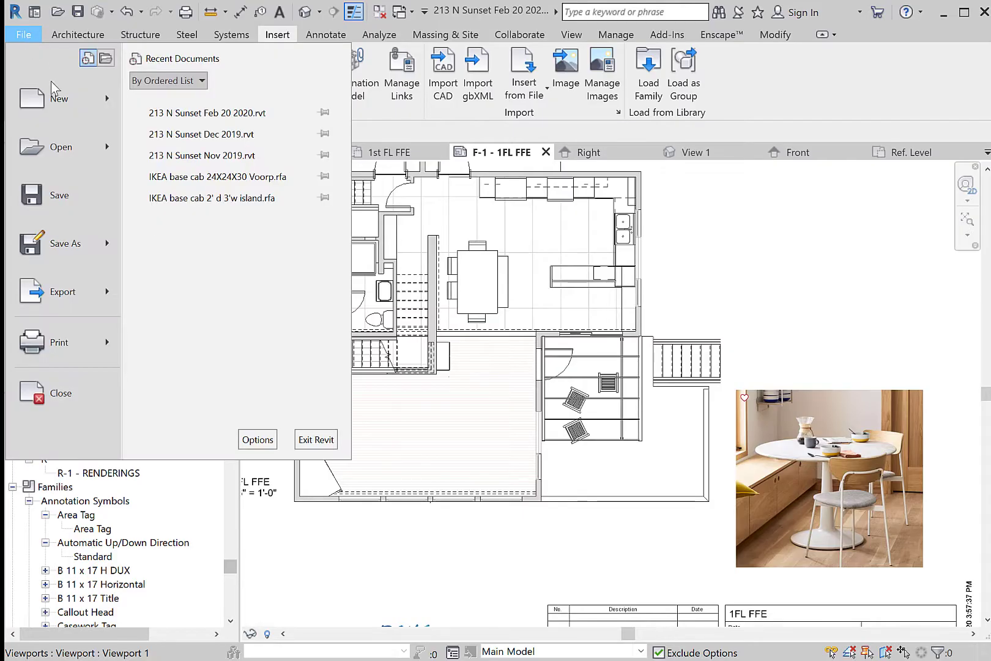
{"action": "mouse_move", "coordinate": [57, 99]}
{"action": "left_click", "coordinate": [171, 146]}
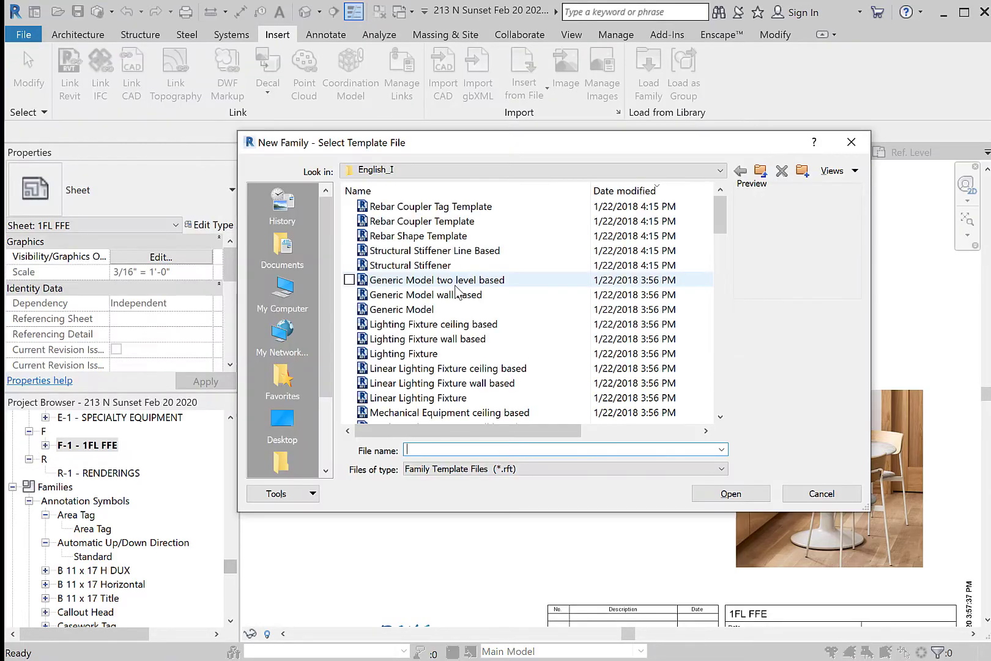
{"action": "scroll", "coordinate": [456, 343], "scroll_direction": "up", "scroll_amount": 6}
{"action": "left_click", "coordinate": [442, 383]}
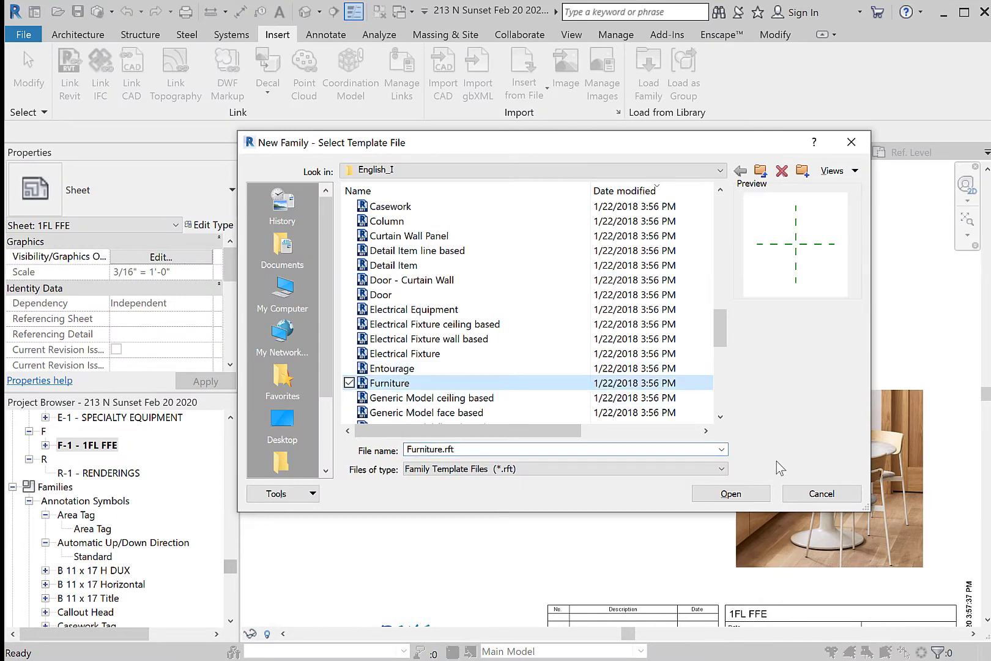
{"action": "left_click", "coordinate": [755, 498]}
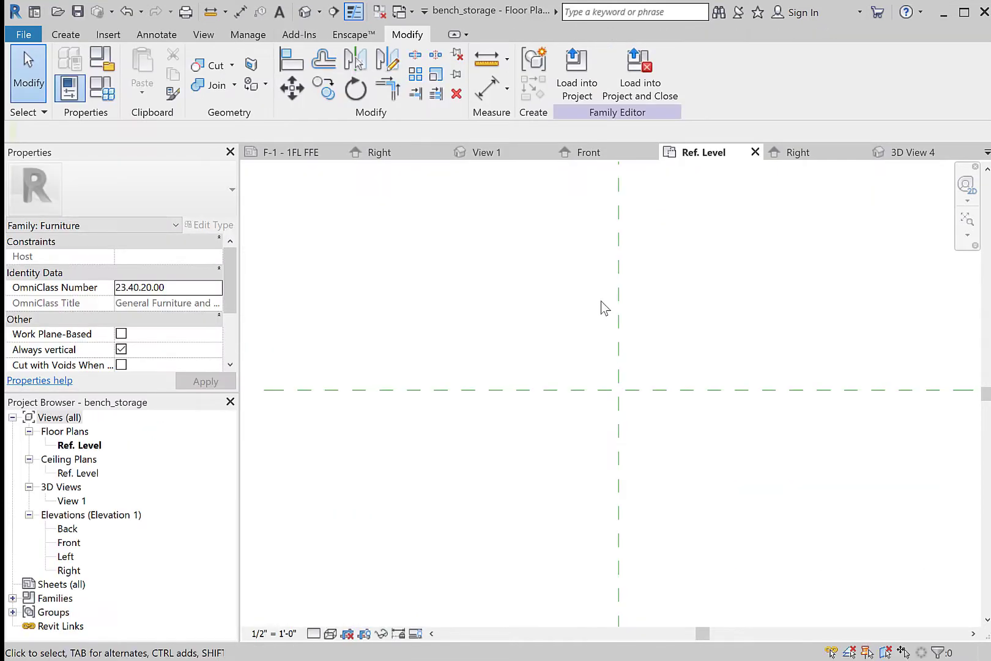
- Sketch a rectangular extrusion profile about 4' 8" by 1' 2" below the horizontal reference plane, spanning the vertical one
{"action": "left_click", "coordinate": [66, 36]}
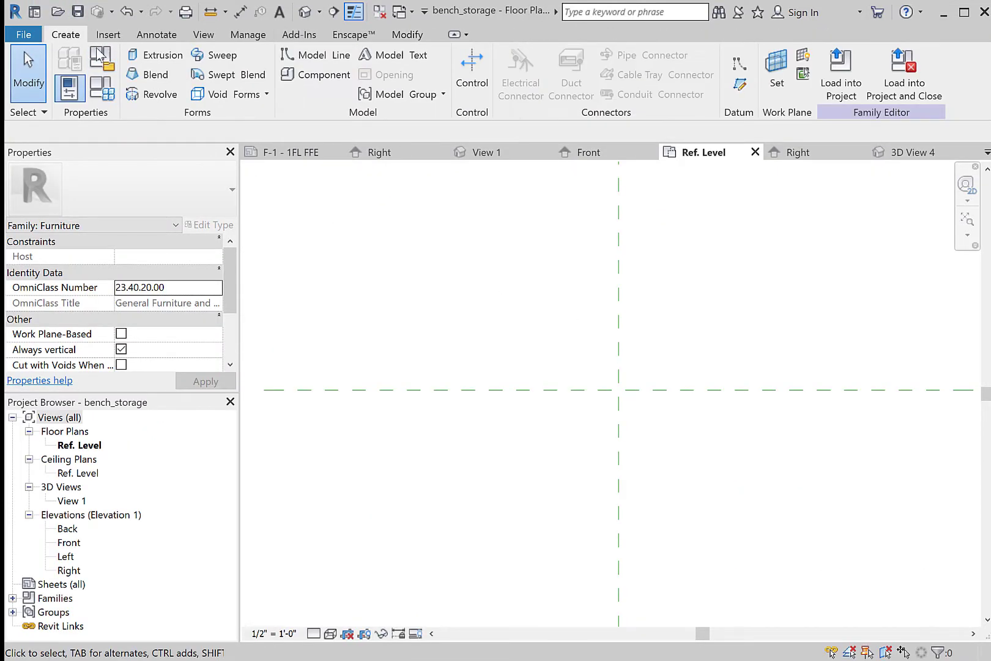
{"action": "left_click", "coordinate": [162, 54]}
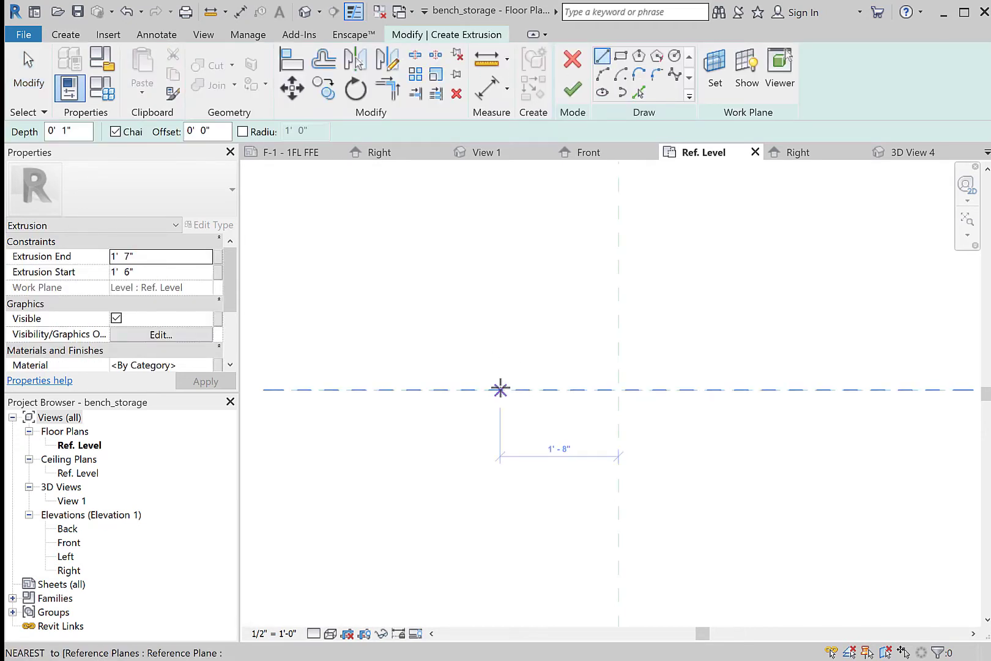
{"action": "left_click", "coordinate": [460, 389]}
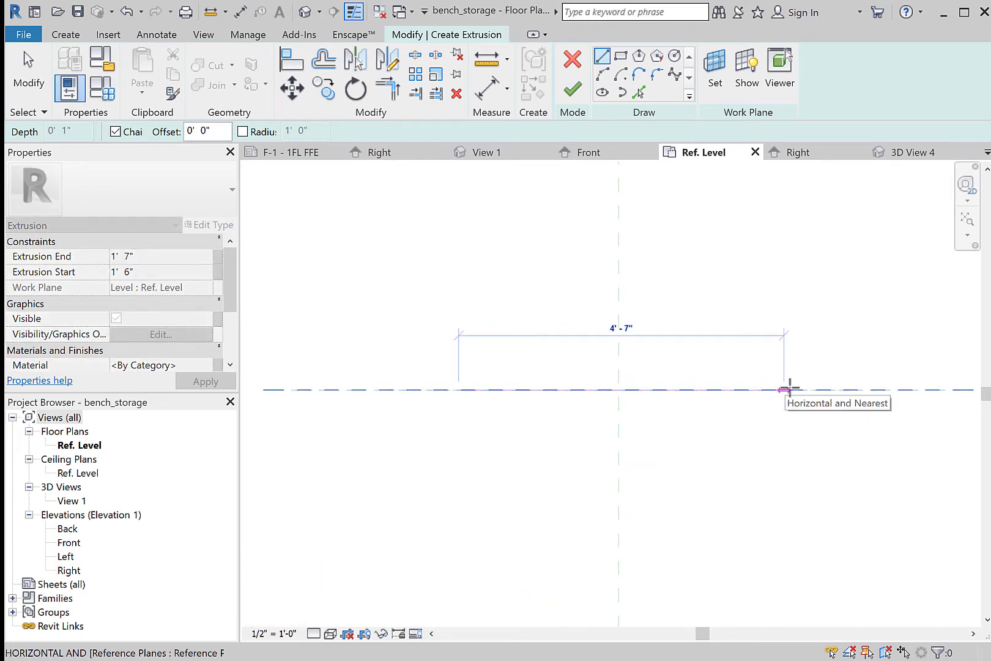
{"action": "left_click", "coordinate": [791, 388]}
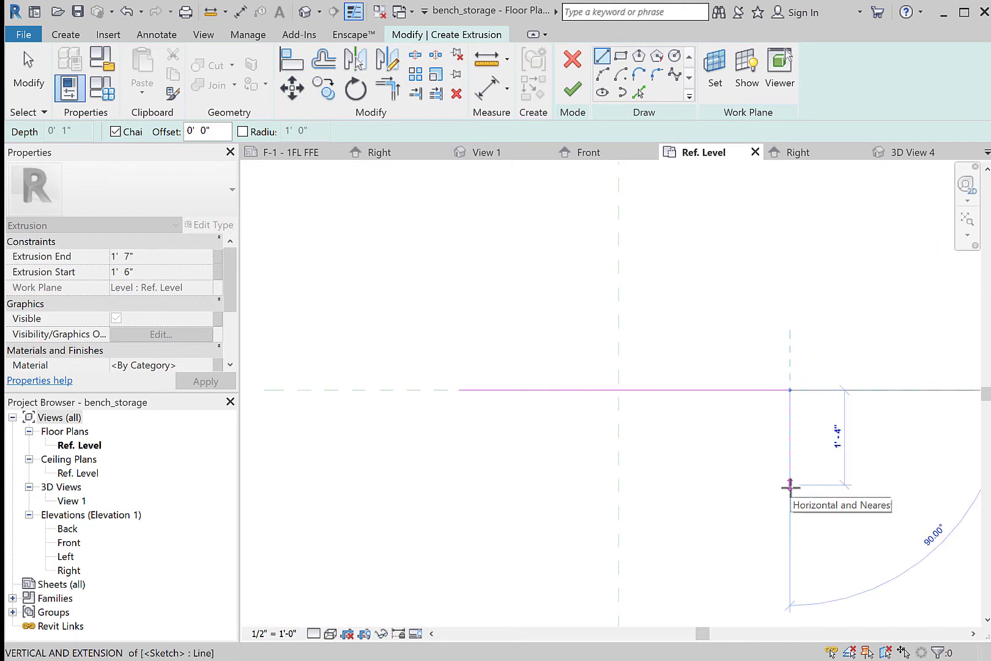
{"action": "left_click", "coordinate": [790, 473]}
{"action": "left_click", "coordinate": [459, 473]}
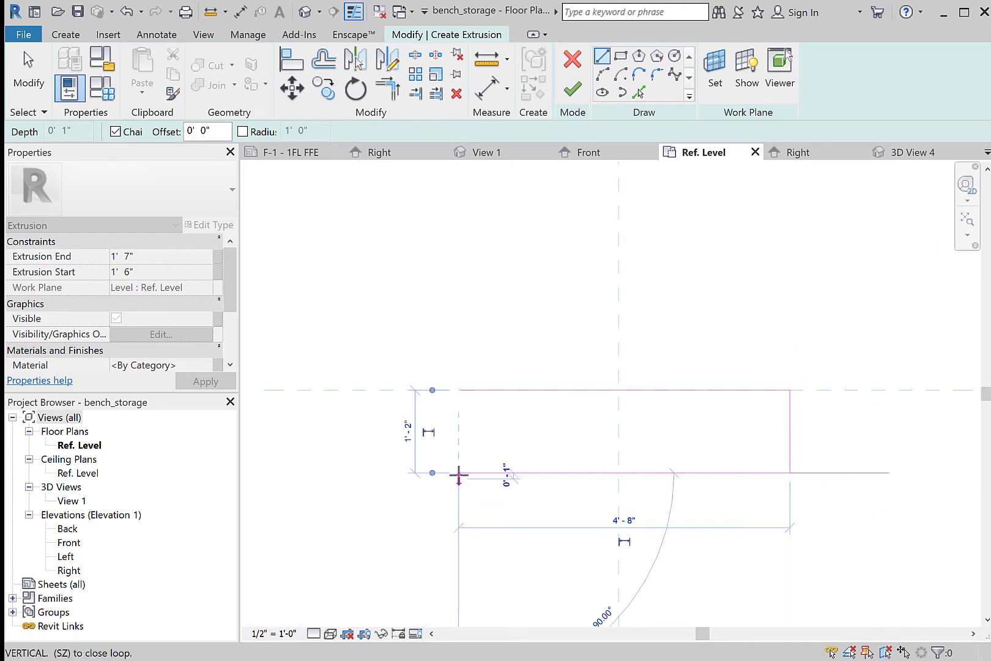
{"action": "left_click", "coordinate": [458, 390]}
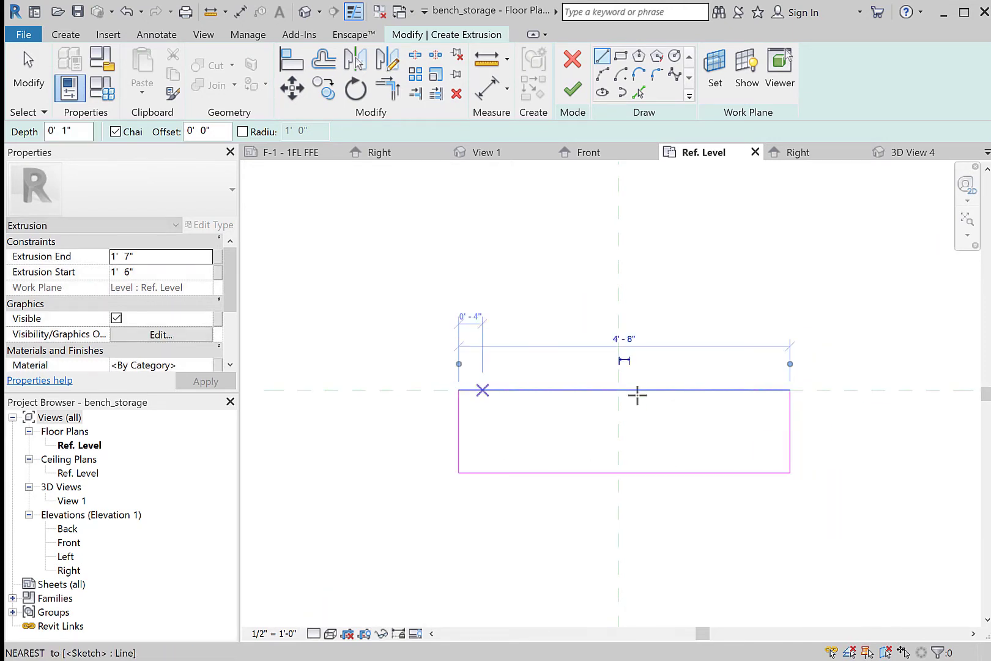
- Set the bench body's extrusion start to 0' 4" and finish the extrusion
{"action": "key", "text": "Escape"}
{"action": "left_click", "coordinate": [129, 274]}
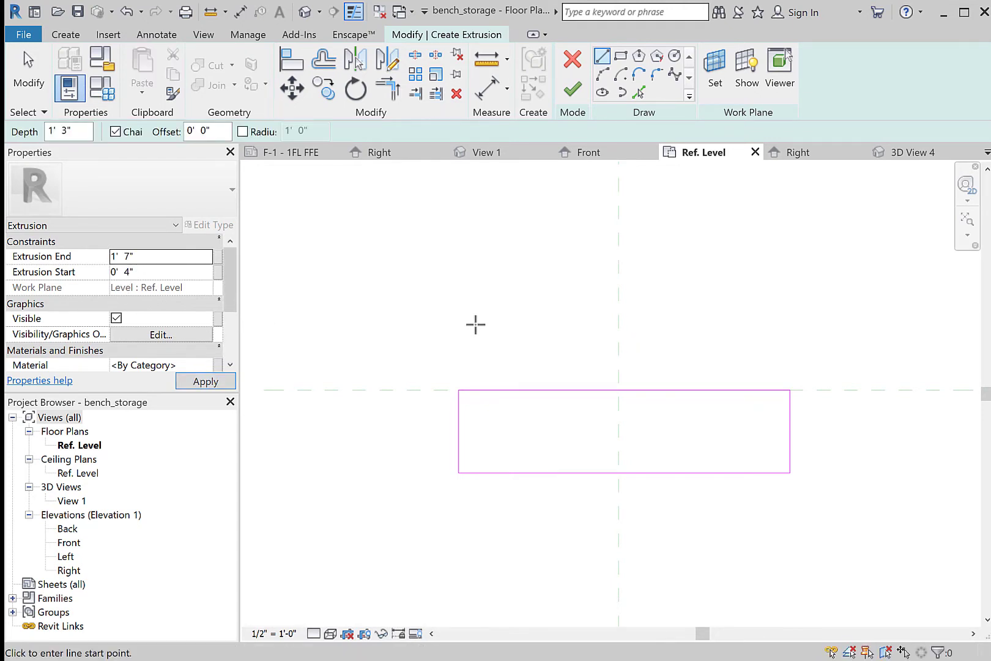
{"action": "left_click", "coordinate": [572, 90]}
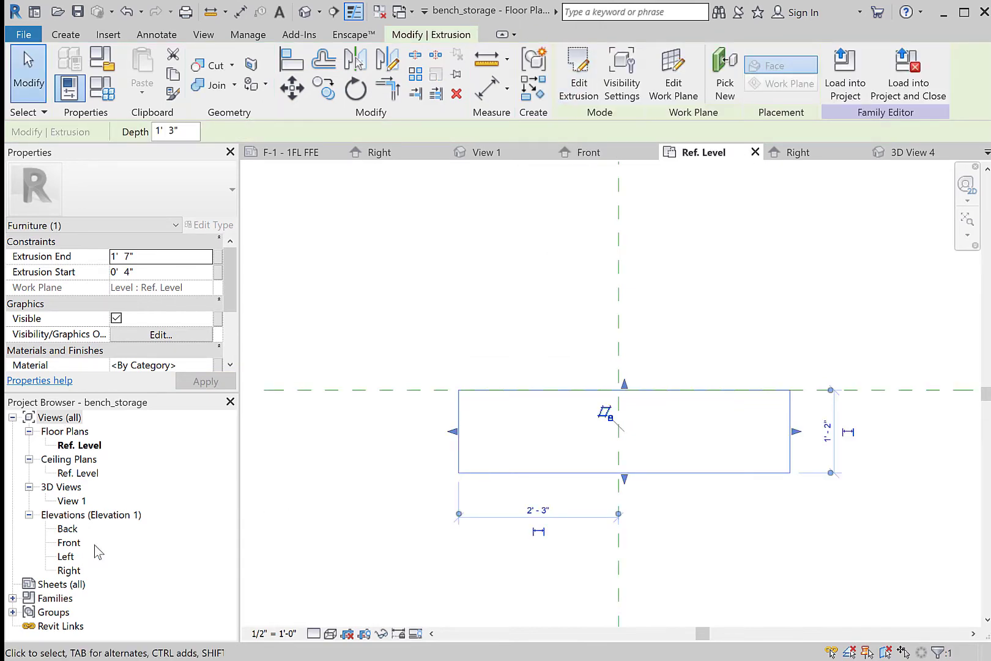
{"action": "double_click", "coordinate": [72, 498]}
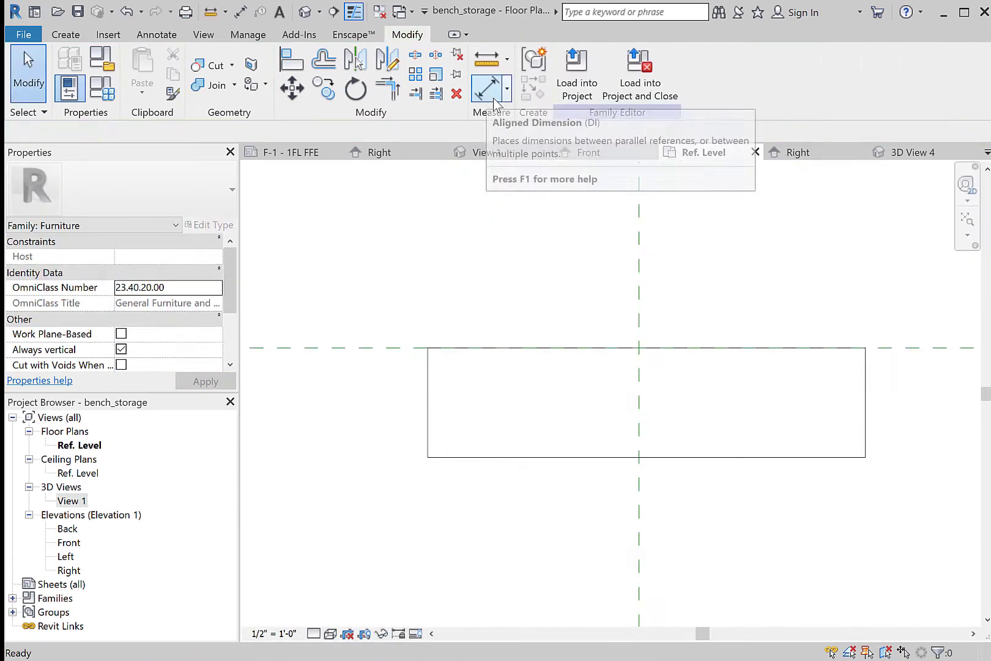
- Dimension the bench's two short sides to the vertical centre reference plane and make both segments equal
{"action": "left_click", "coordinate": [488, 96]}
{"action": "left_click", "coordinate": [429, 404]}
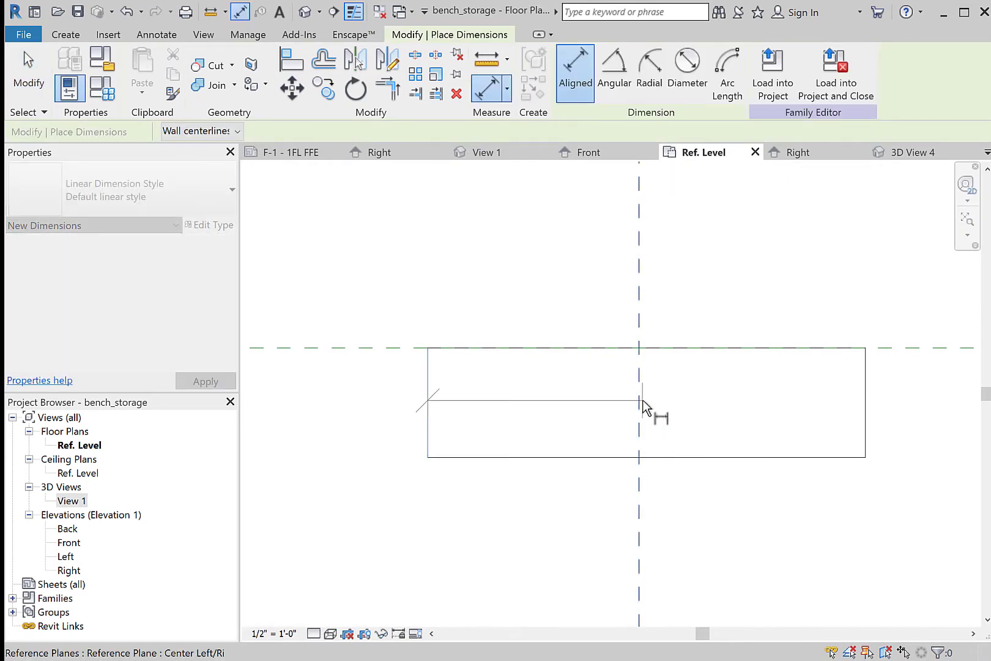
{"action": "left_click", "coordinate": [641, 408]}
{"action": "left_click", "coordinate": [865, 404]}
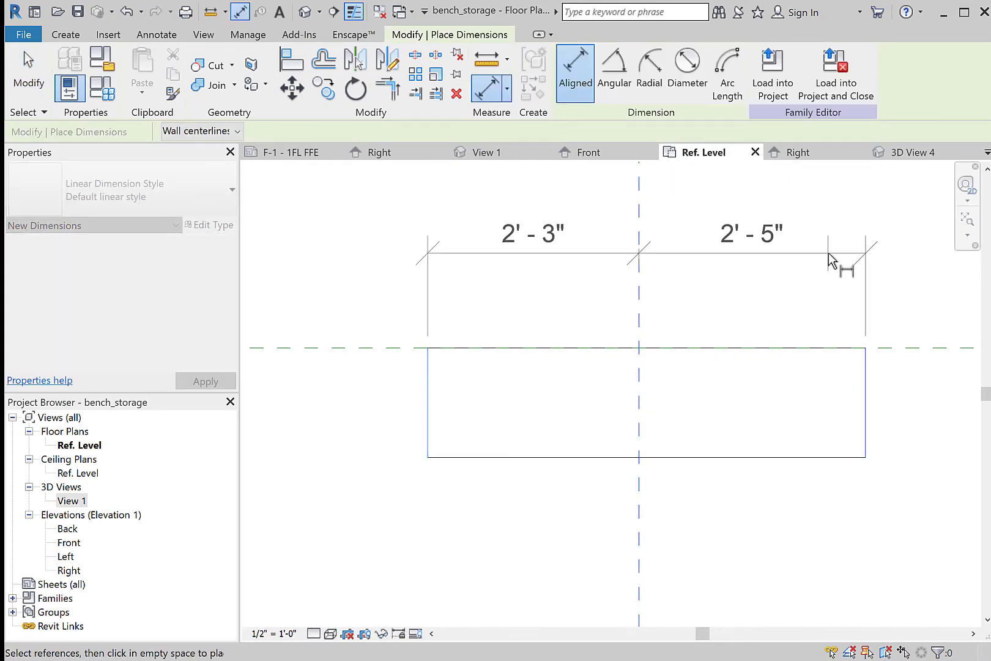
{"action": "left_click", "coordinate": [832, 276]}
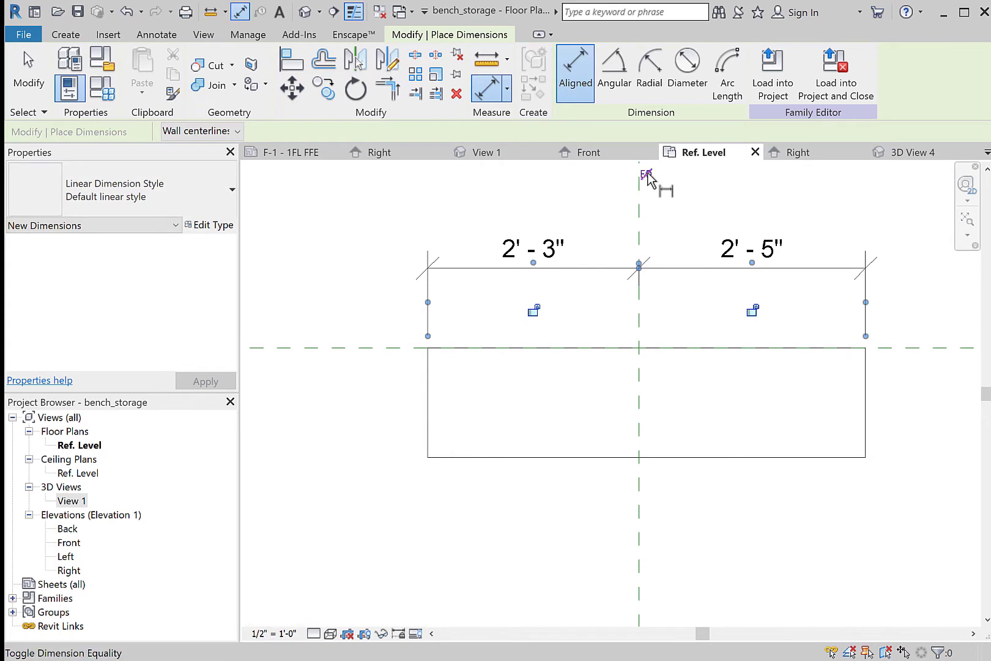
{"action": "left_click", "coordinate": [646, 175]}
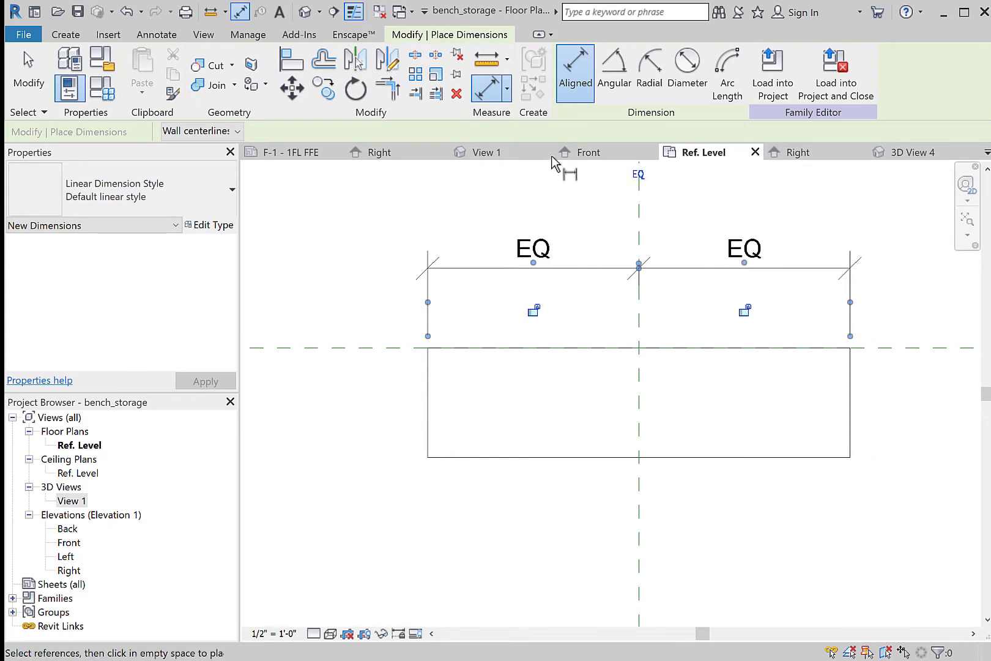
- Add an overall length dimension between the bench's two short sides, above the equality dimension
{"action": "left_click", "coordinate": [579, 66]}
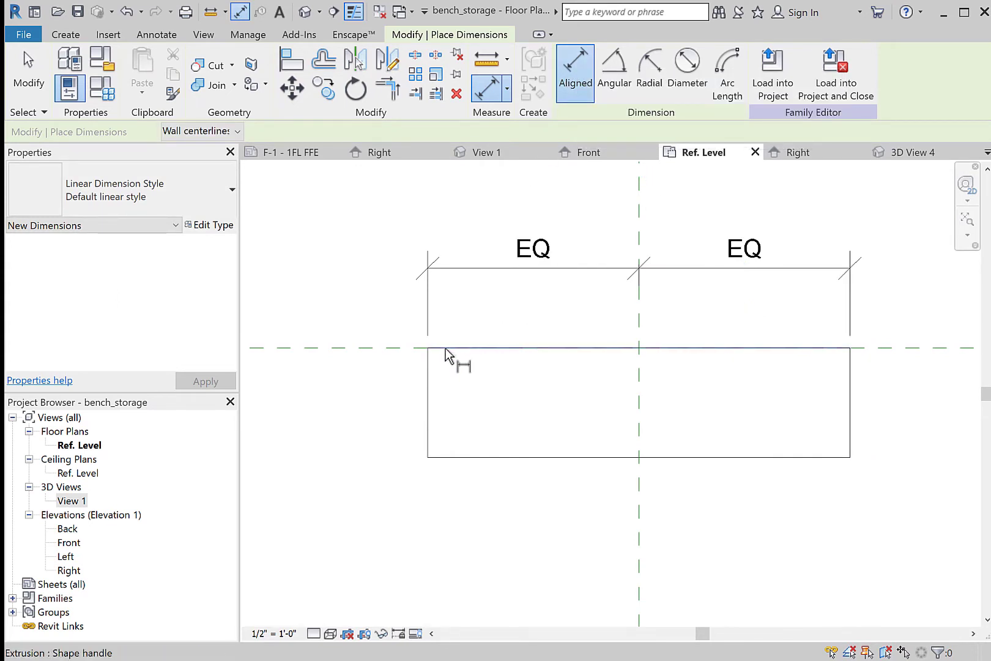
{"action": "left_click", "coordinate": [428, 395]}
{"action": "left_click", "coordinate": [852, 400]}
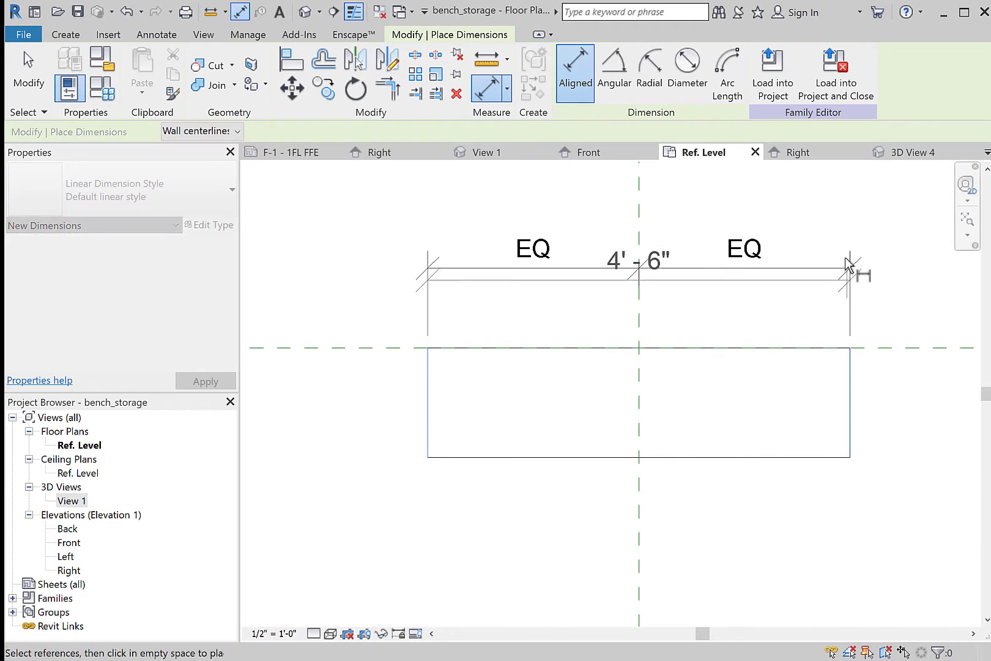
{"action": "left_click", "coordinate": [853, 221]}
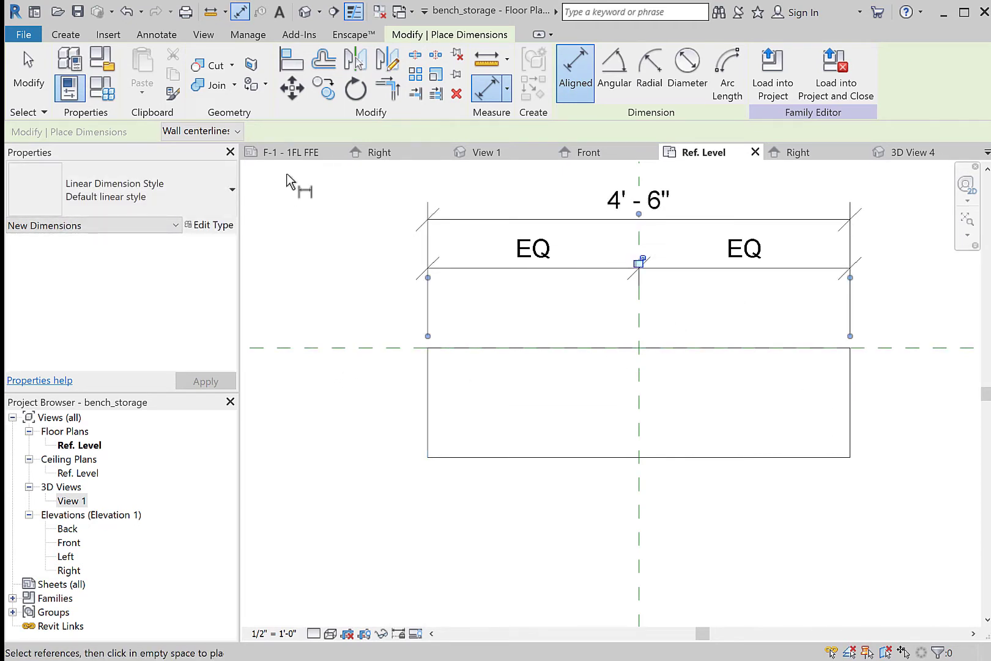
{"action": "key", "text": "Escape"}
{"action": "key", "text": "Escape"}
- Stretch the bench's left side outward until the overall length is 4' 8"
{"action": "left_click", "coordinate": [637, 200]}
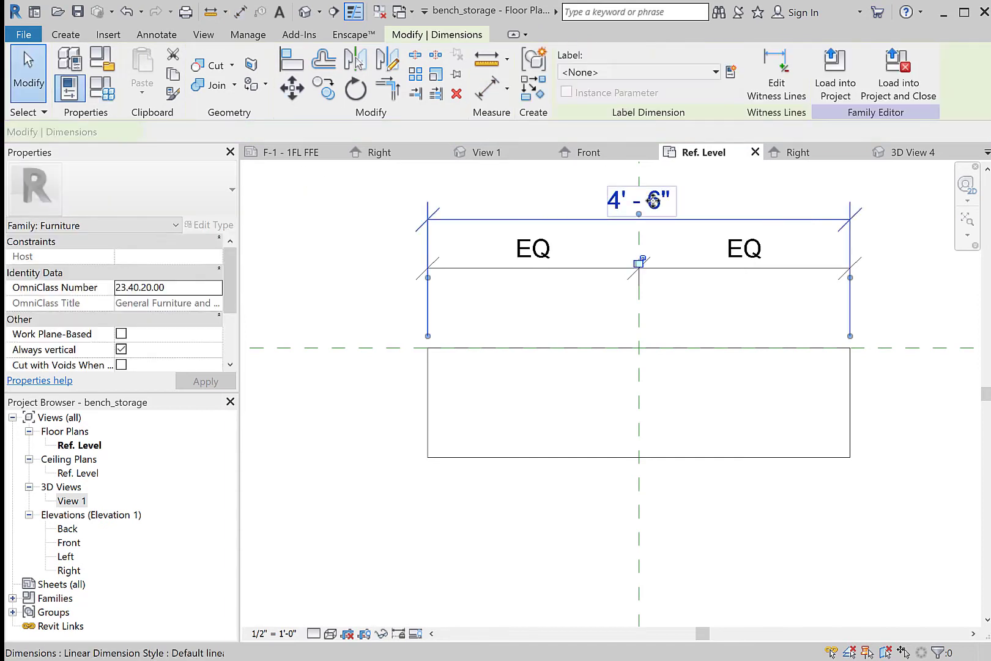
{"action": "left_click", "coordinate": [427, 404]}
{"action": "mouse_move", "coordinate": [427, 403]}
{"action": "left_mouse_down"}
{"action": "mouse_move", "coordinate": [410, 402]}
{"action": "mouse_move", "coordinate": [419, 404]}
{"action": "left_mouse_up"}
{"action": "key", "text": "Escape"}
- Start a new extrusion and sketch a door rectangle about 1' 2" by 1" leftward from the midpoint of the bench's front edge
{"action": "left_click", "coordinate": [167, 60]}
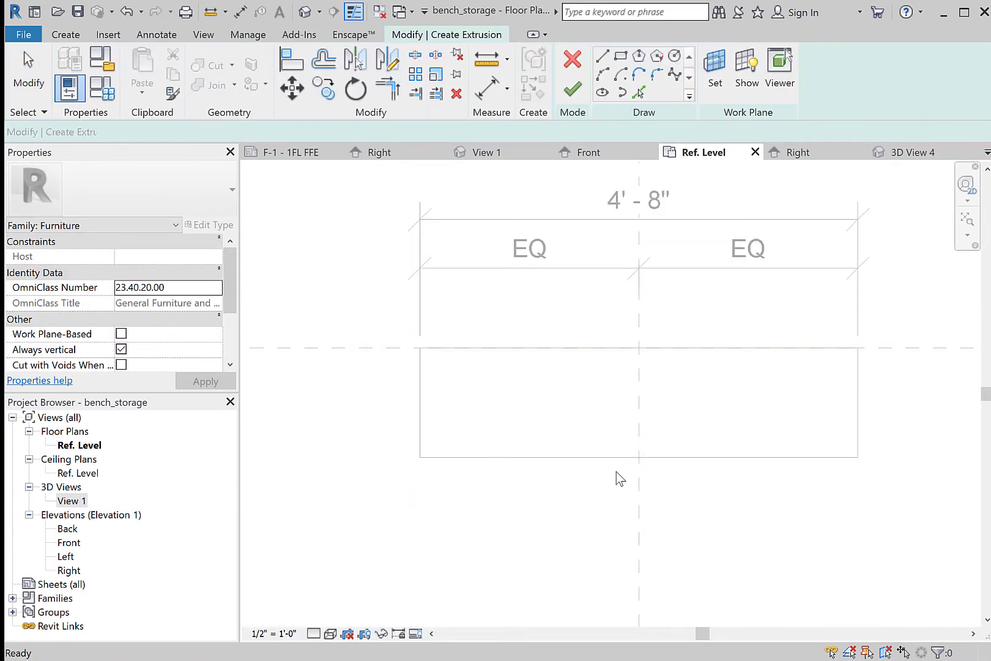
{"action": "left_click", "coordinate": [621, 58]}
{"action": "scroll", "coordinate": [551, 508], "scroll_direction": "up", "scroll_amount": 2}
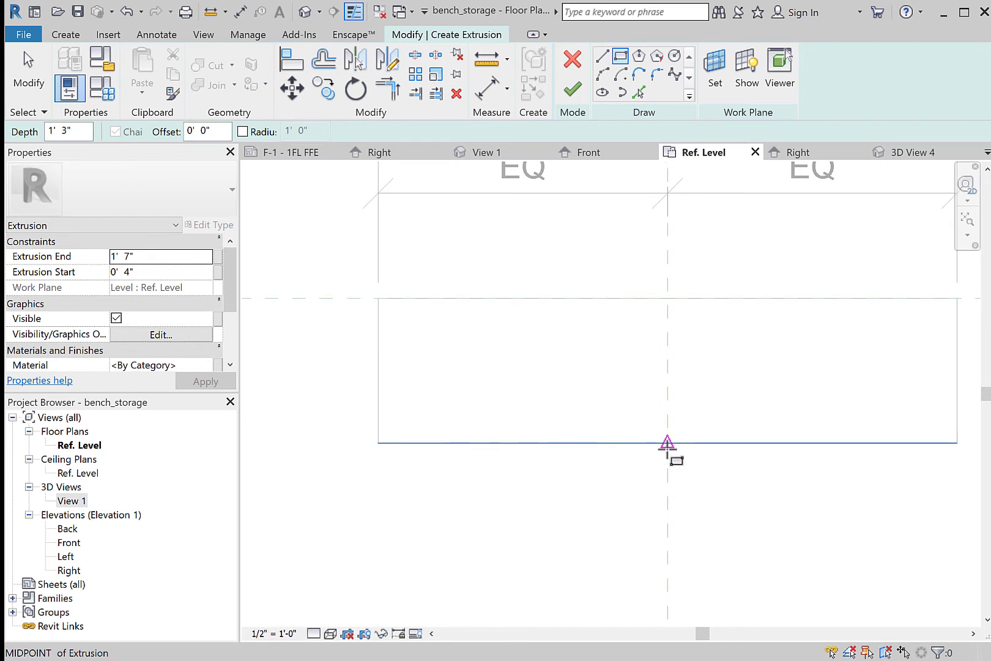
{"action": "left_click", "coordinate": [668, 449]}
{"action": "left_click", "coordinate": [519, 454]}
{"action": "scroll", "coordinate": [576, 503], "scroll_direction": "up", "scroll_amount": 3}
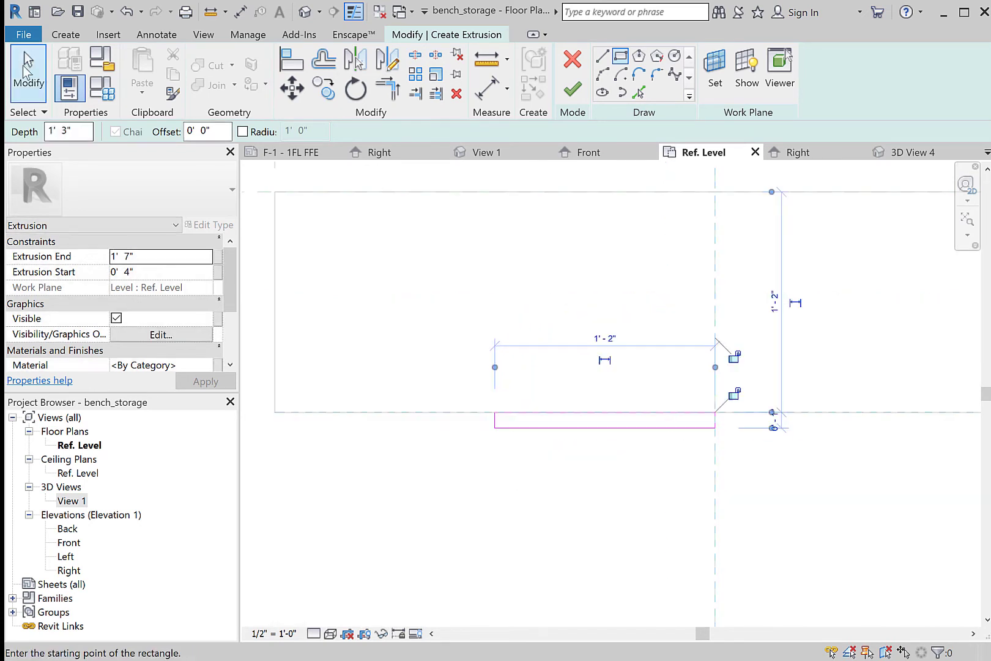
- Finish the door panel with an extrusion end of 1' 6" and pull its right side slightly back from the centre plane
{"action": "left_click", "coordinate": [24, 68]}
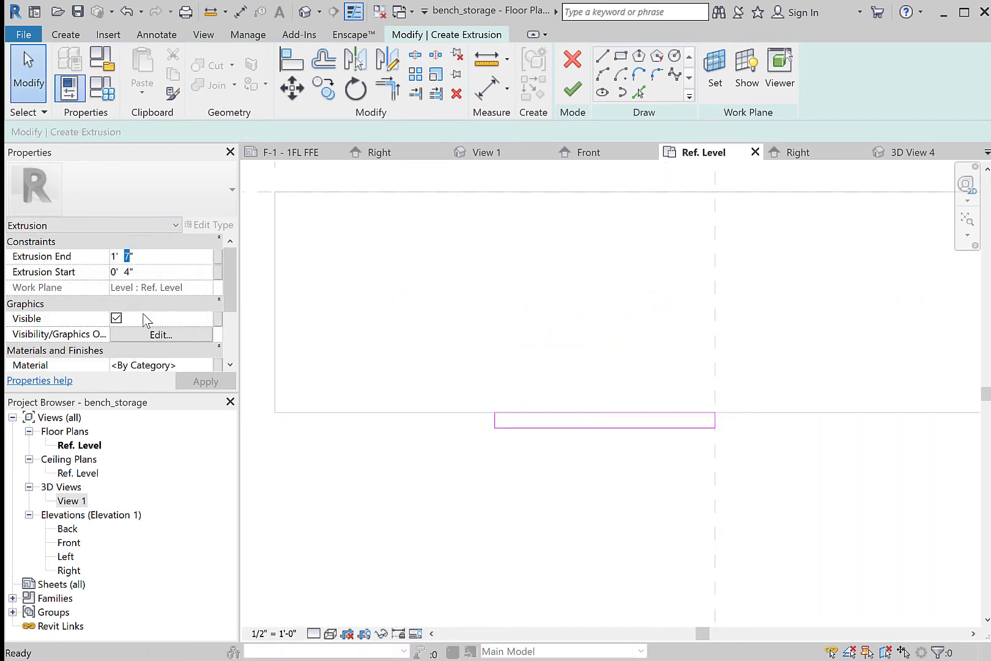
{"action": "type", "text": "6"}
{"action": "left_click", "coordinate": [572, 91]}
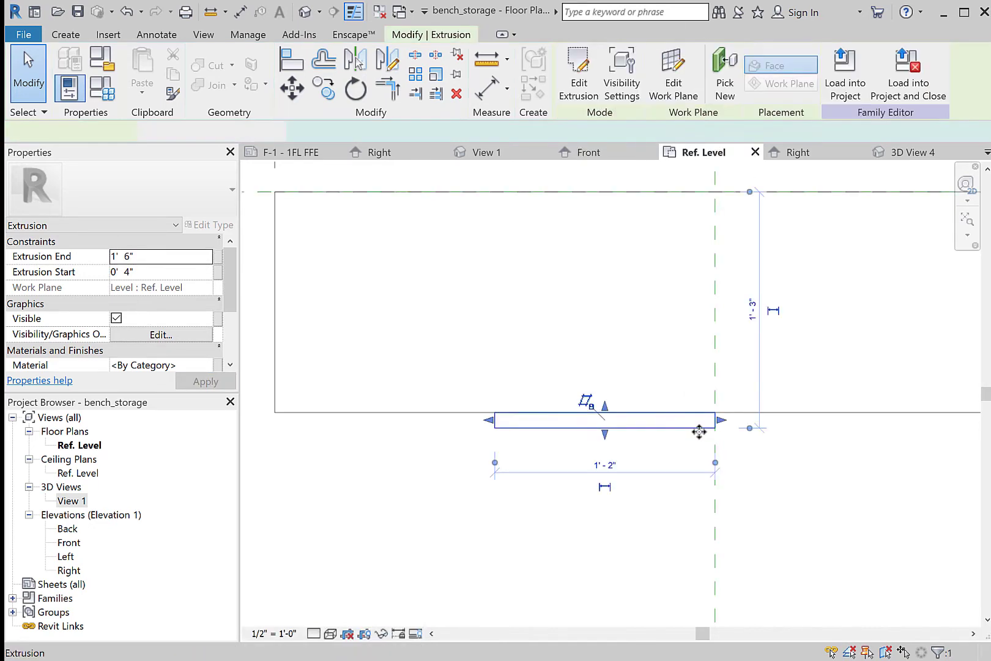
{"action": "left_click_drag", "start_coordinate": [710, 424], "coordinate": [705, 425]}
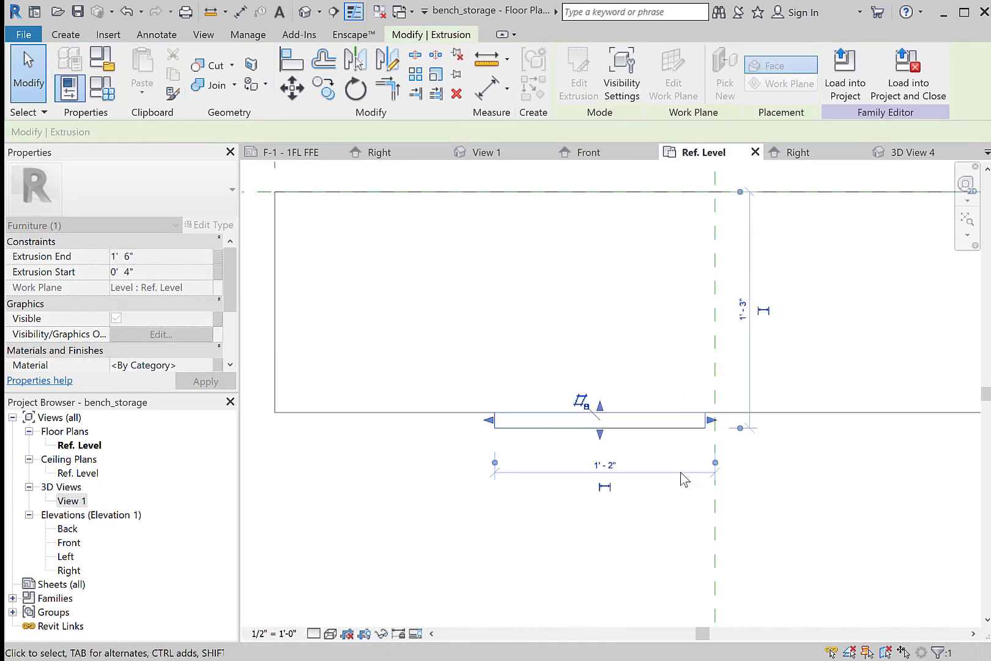
{"action": "left_click", "coordinate": [680, 472]}
- Copy the door panel 1' 2" to the left and copy the resulting pair onto the right half of the bench front
{"action": "left_click", "coordinate": [323, 88]}
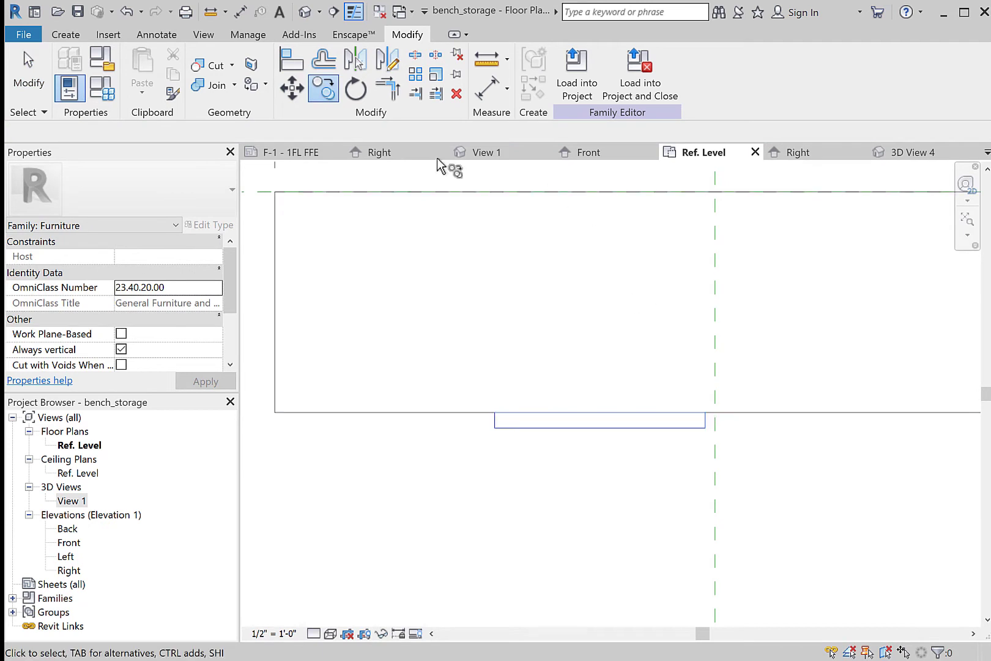
{"action": "left_click", "coordinate": [716, 413]}
{"action": "left_click", "coordinate": [495, 413]}
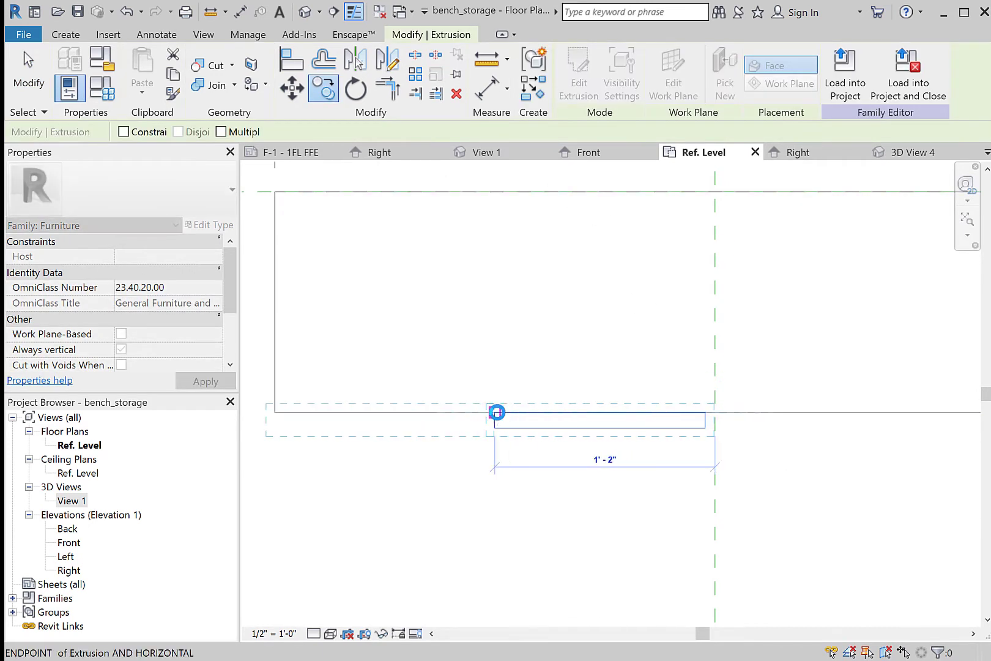
{"action": "left_click", "coordinate": [656, 456]}
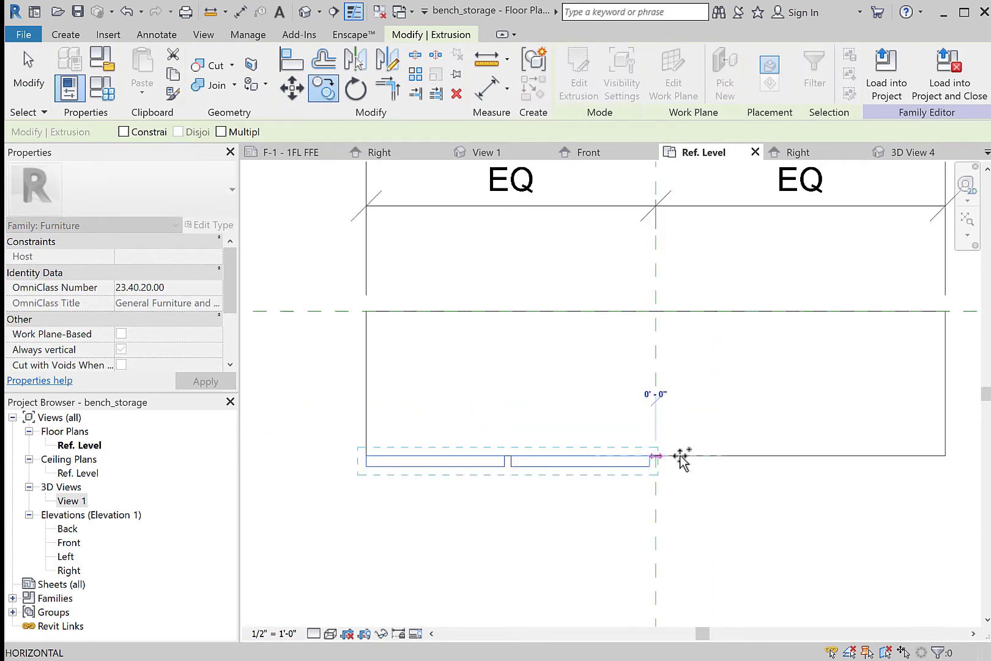
{"action": "left_click", "coordinate": [947, 456]}
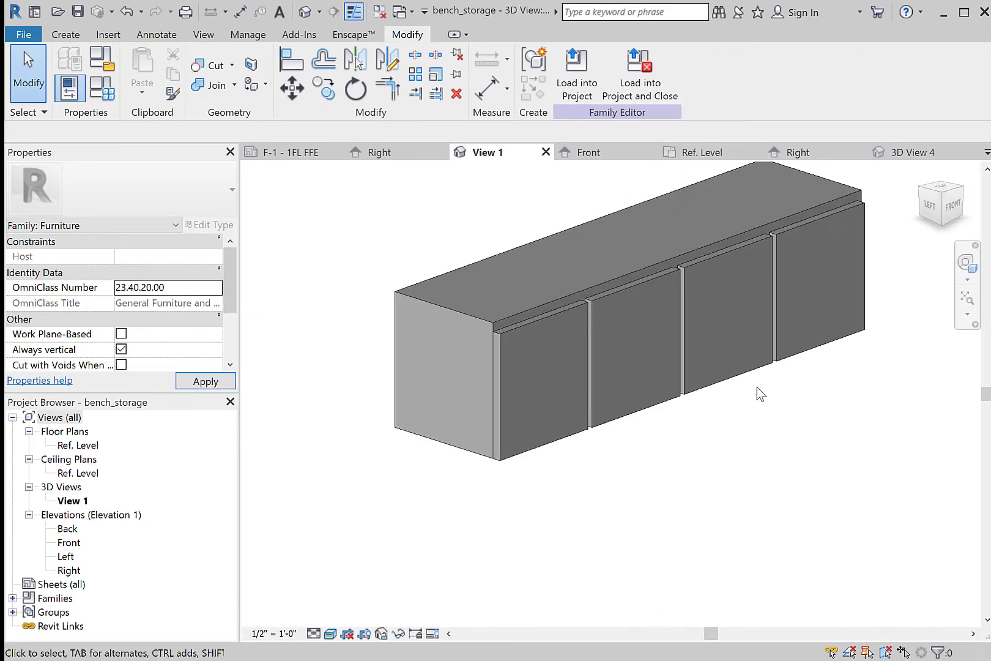
- Review the maple_sy material's appearance, checking its base colour and its texture image settings
{"action": "middle_click_drag", "start_coordinate": [760, 409], "coordinate": [700, 485]}
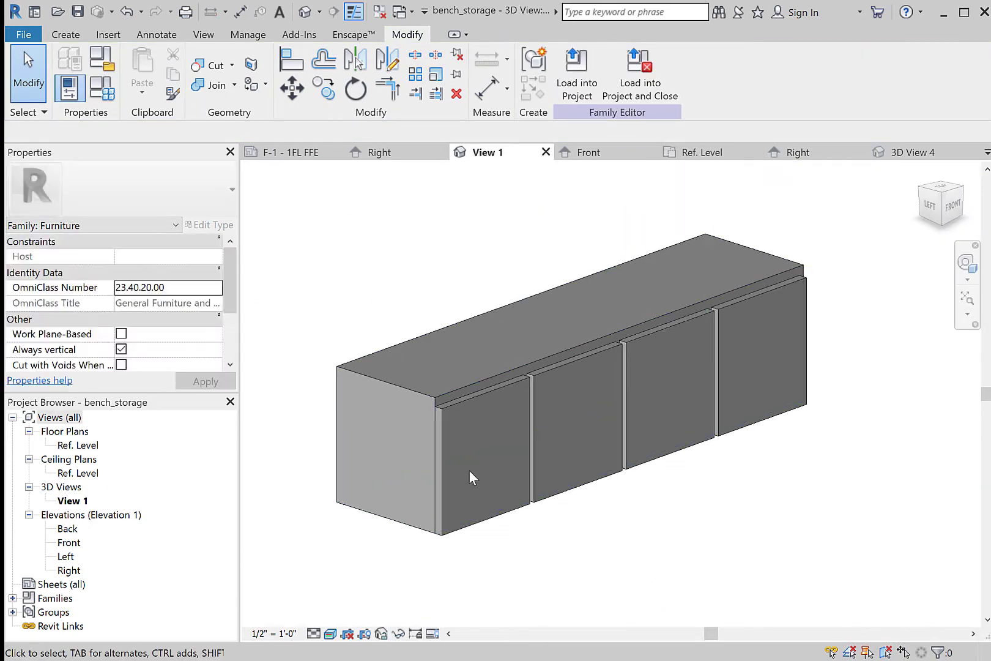
{"action": "left_click", "coordinate": [246, 36]}
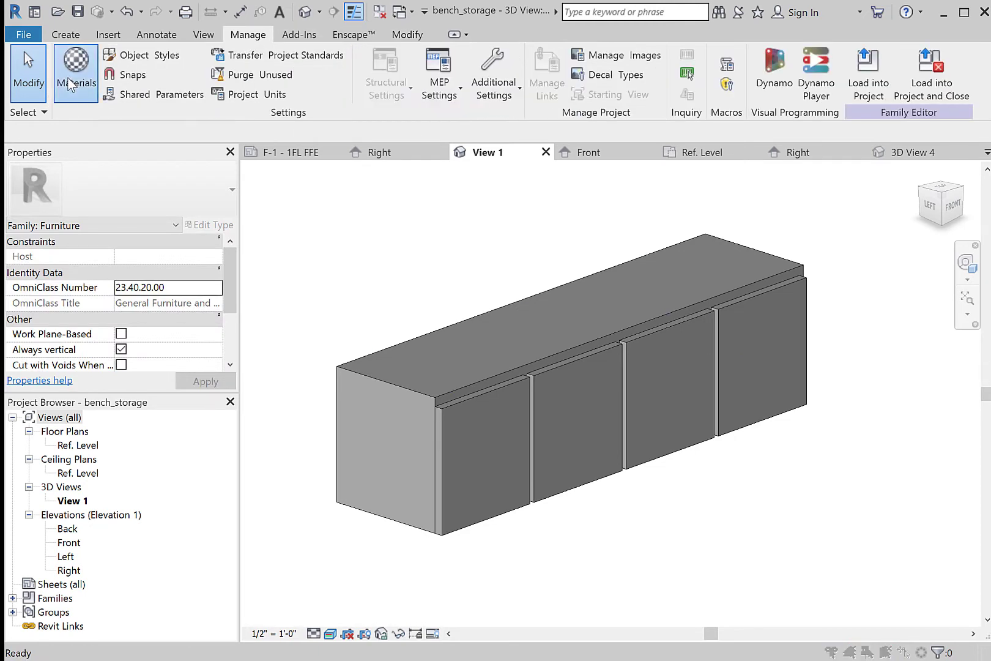
{"action": "left_click", "coordinate": [72, 84]}
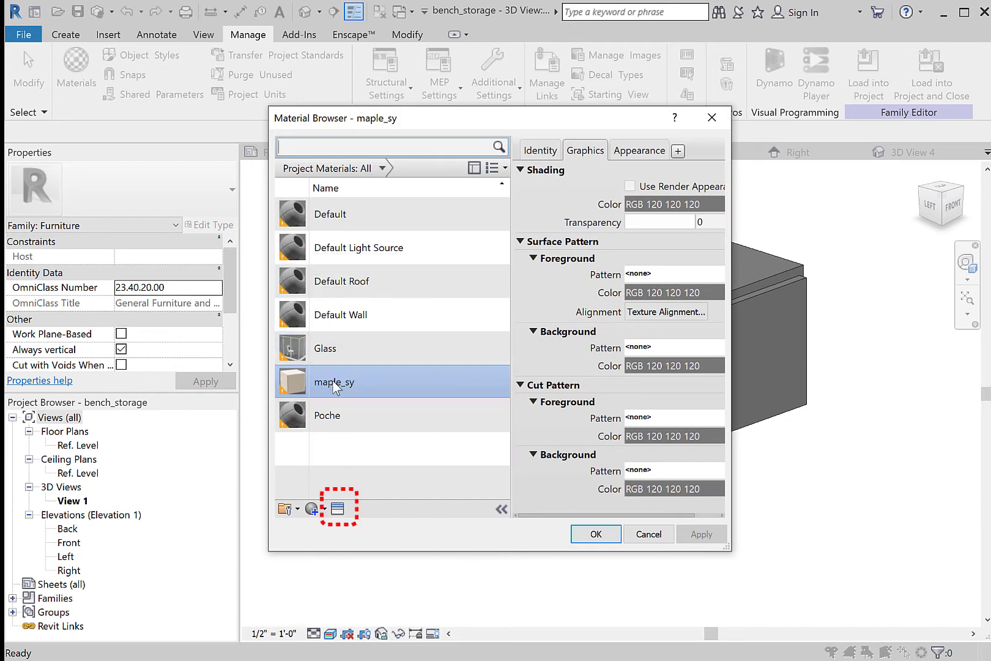
{"action": "left_click", "coordinate": [641, 153]}
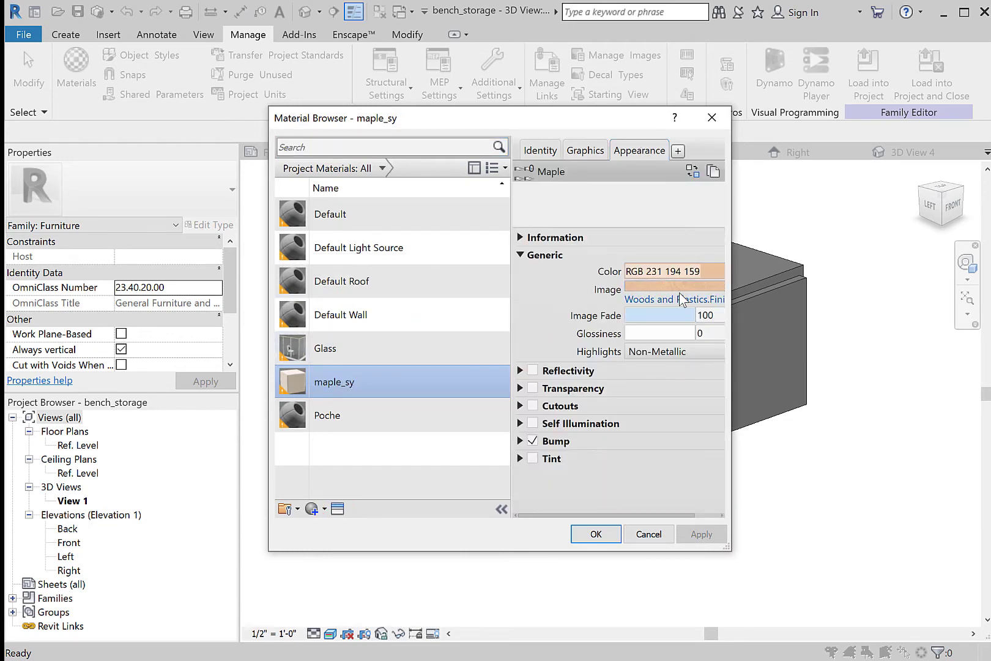
{"action": "left_click", "coordinate": [680, 287]}
{"action": "left_click", "coordinate": [819, 494]}
{"action": "left_click", "coordinate": [708, 272]}
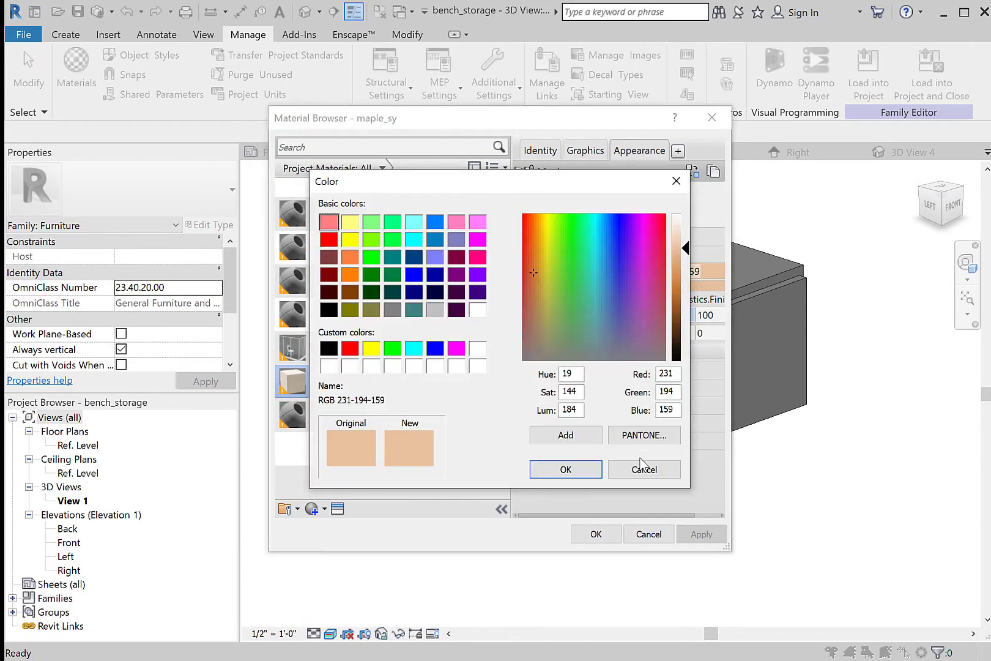
{"action": "left_click", "coordinate": [642, 468]}
{"action": "left_click", "coordinate": [687, 286]}
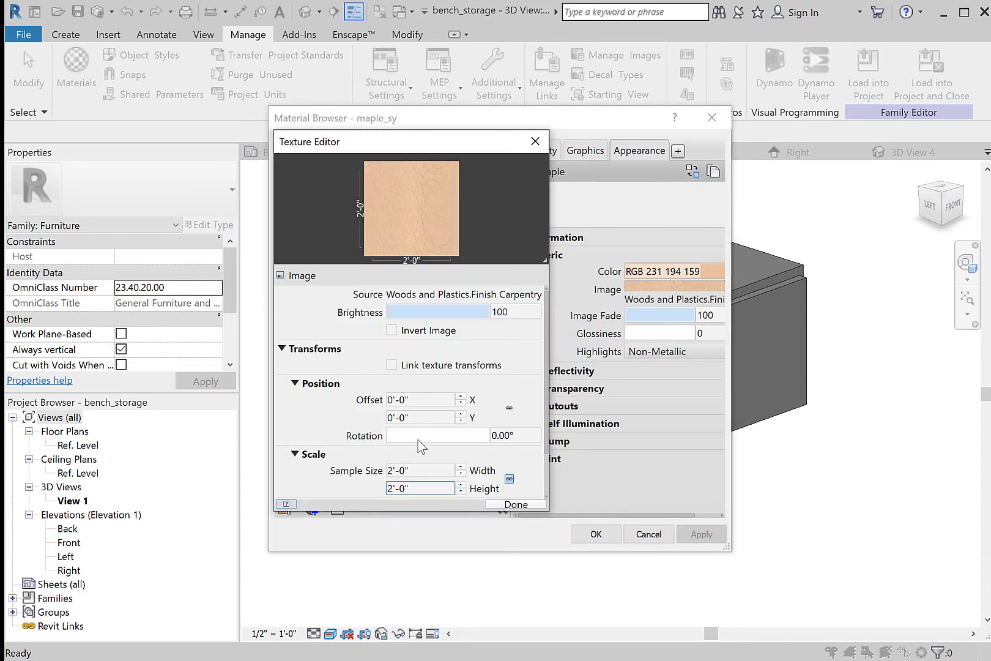
{"action": "left_click", "coordinate": [516, 504]}
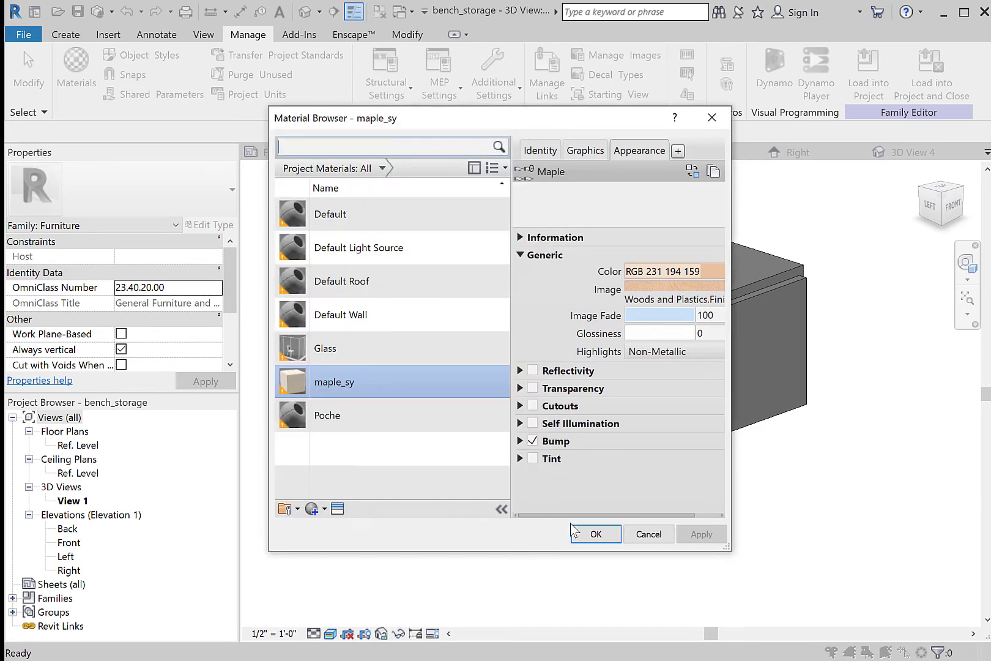
{"action": "left_click", "coordinate": [609, 534]}
- Try painting maple_sy onto the bench body's top and left end faces, and undo both paint applications
{"action": "left_click", "coordinate": [547, 504]}
{"action": "key", "text": "p"}
{"action": "key", "text": "t"}
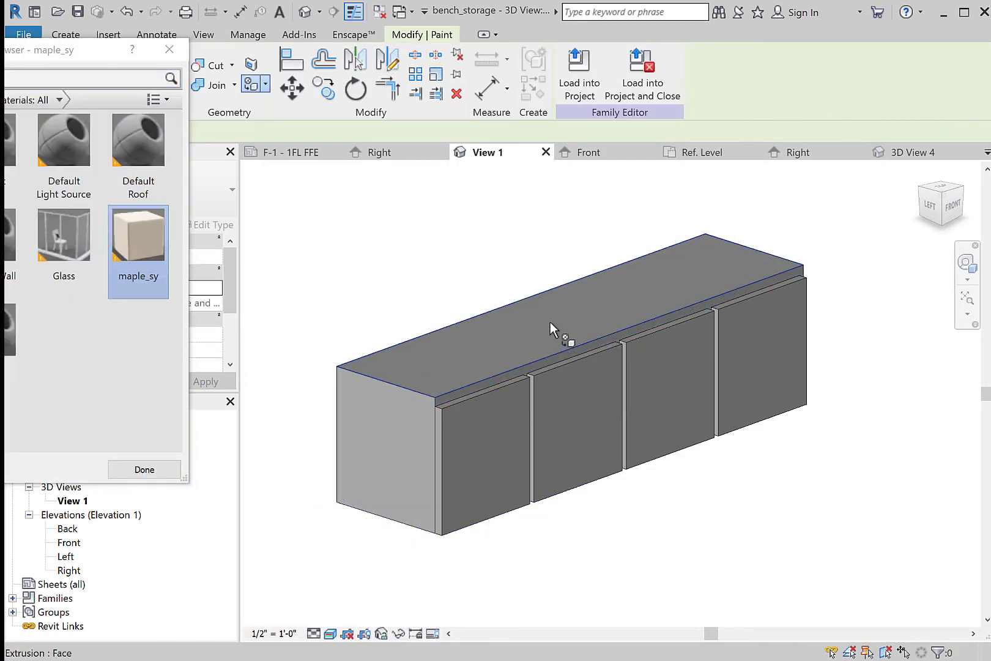
{"action": "left_click", "coordinate": [550, 322]}
{"action": "left_click", "coordinate": [415, 436]}
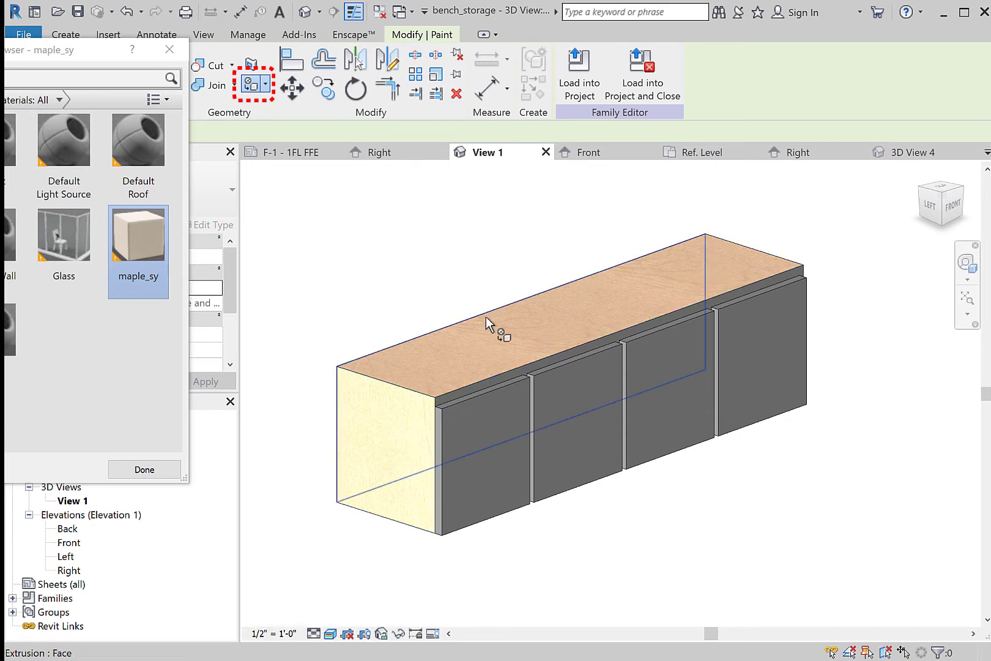
{"action": "key", "text": "ctrl+z"}
{"action": "key", "text": "ctrl+z"}
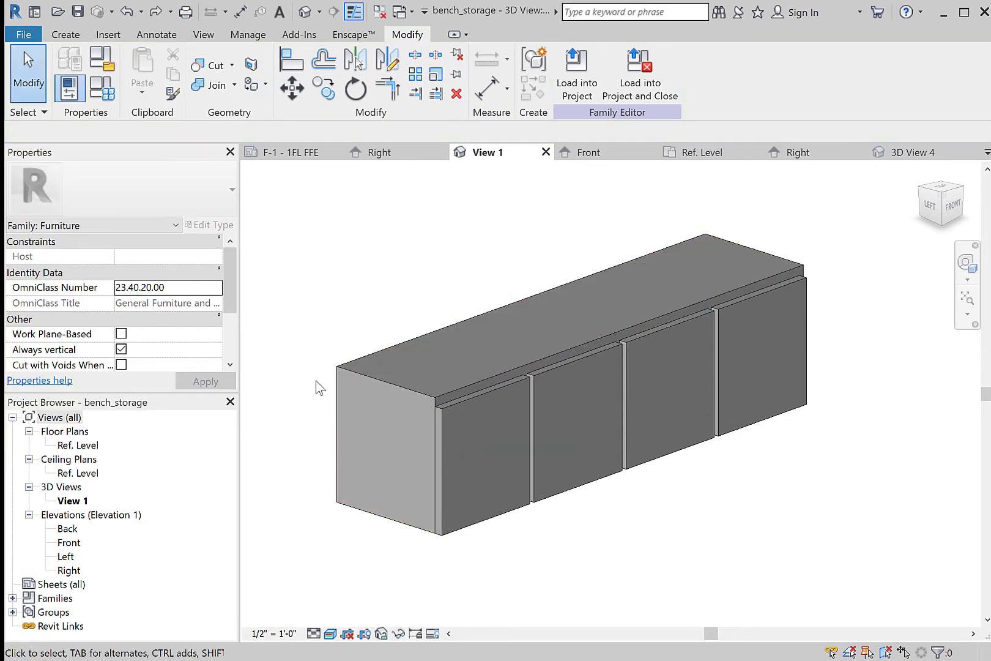
- Assign the maple_sy material to the whole bench body extrusion
{"action": "left_click", "coordinate": [177, 365]}
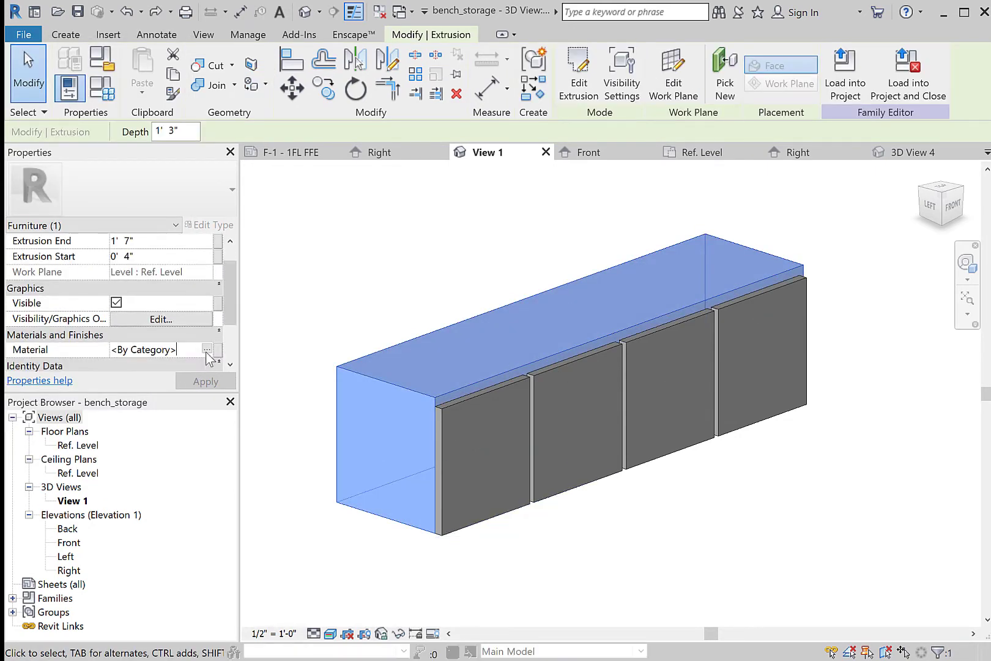
{"action": "left_click", "coordinate": [208, 349]}
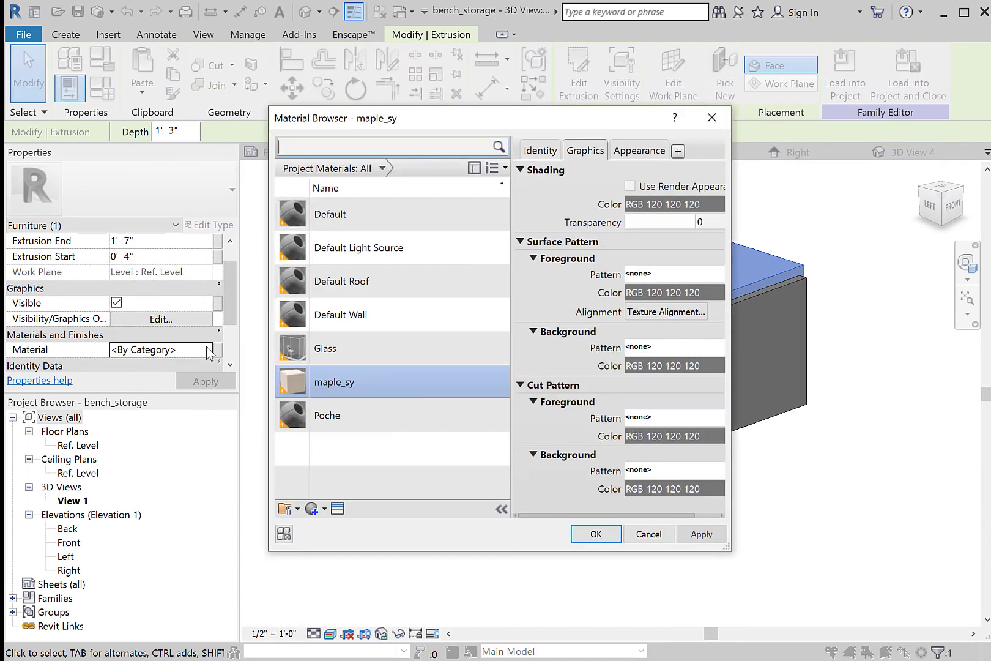
{"action": "left_click", "coordinate": [596, 533]}
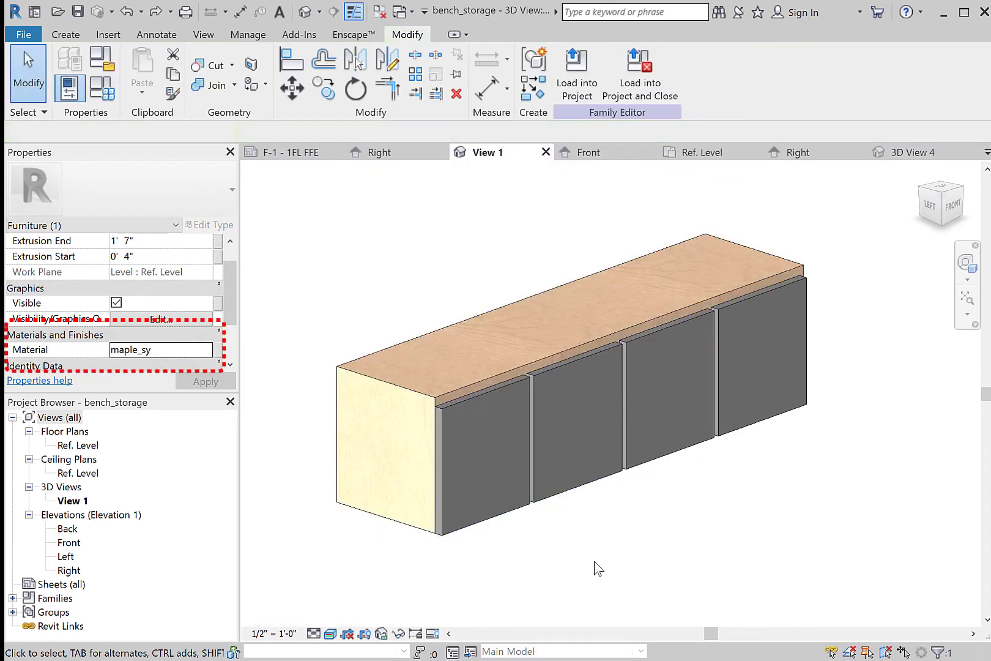
{"action": "left_click", "coordinate": [593, 566]}
- Assign the maple_sy material to the leftmost door panel
{"action": "left_click", "coordinate": [511, 515]}
{"action": "left_click", "coordinate": [194, 366]}
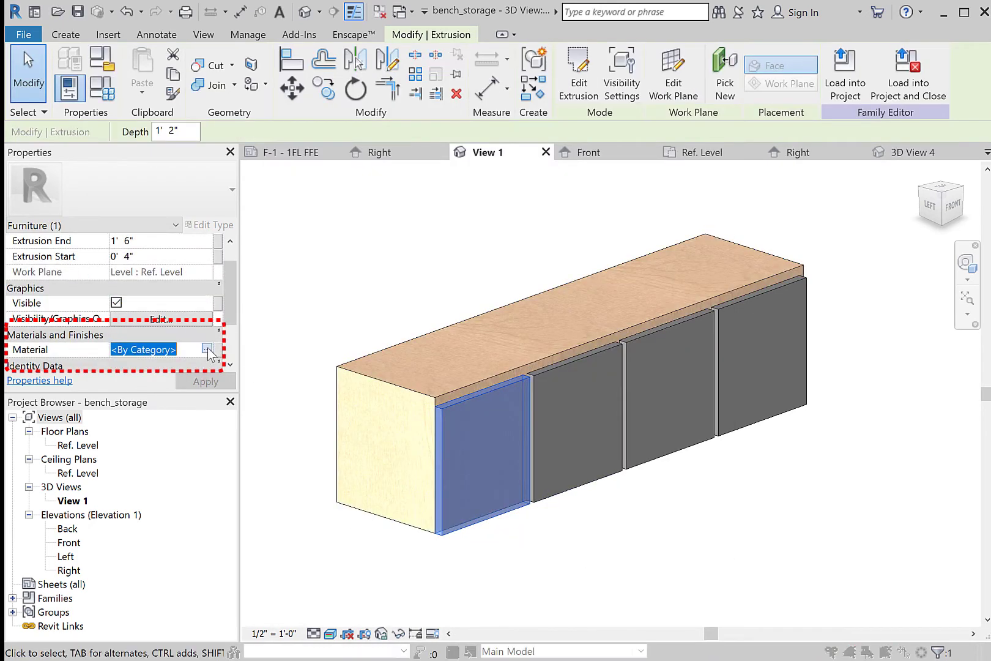
{"action": "left_click", "coordinate": [207, 350]}
{"action": "left_click", "coordinate": [592, 534]}
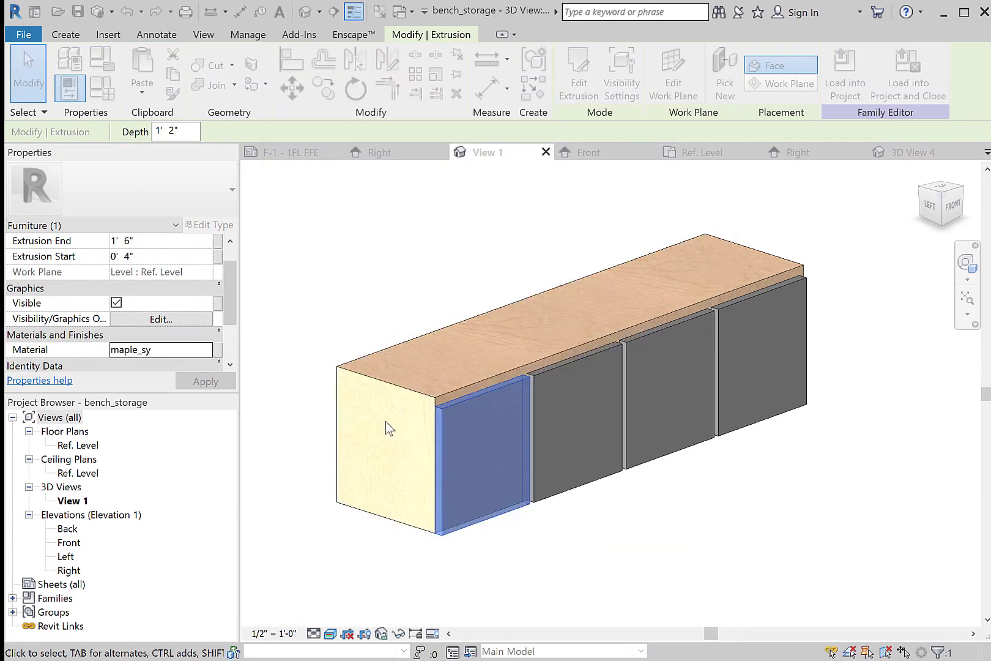
{"action": "key", "text": "Escape"}
- Assign the maple_sy material to the three remaining door panels together
{"action": "left_click", "coordinate": [582, 463]}
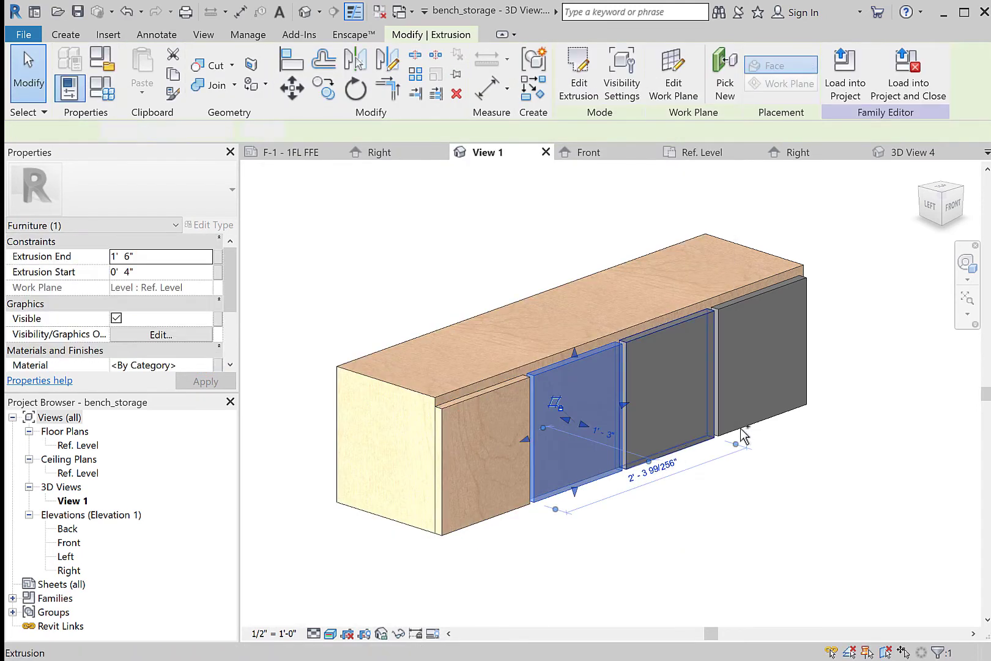
{"action": "left_click", "coordinate": [676, 428], "text": "ctrl"}
{"action": "left_click", "coordinate": [756, 404], "text": "ctrl"}
{"action": "left_click", "coordinate": [195, 364]}
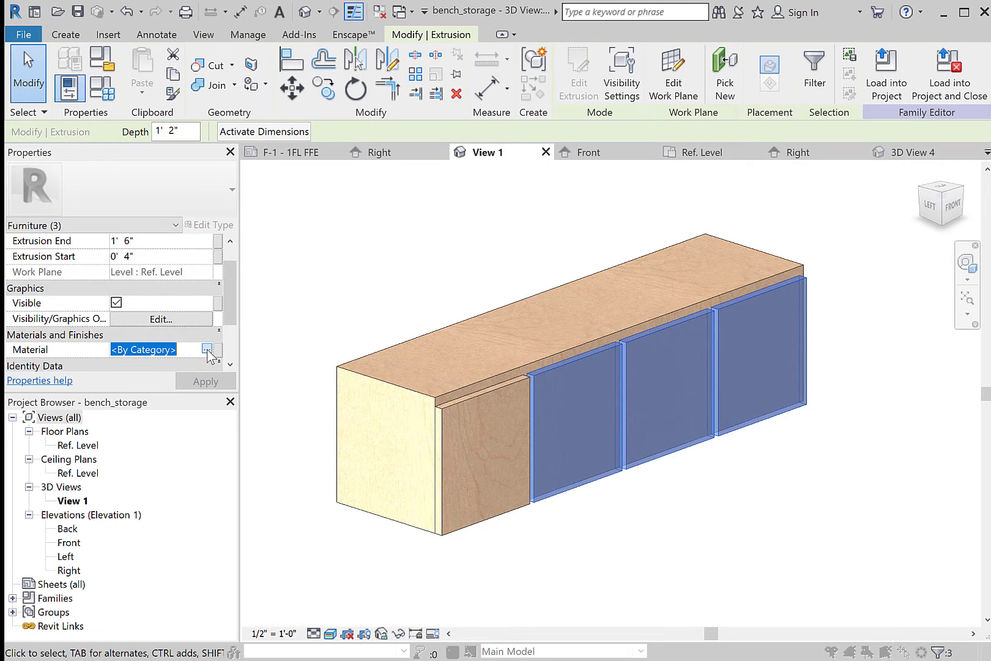
{"action": "left_click", "coordinate": [207, 350]}
{"action": "left_click", "coordinate": [612, 535]}
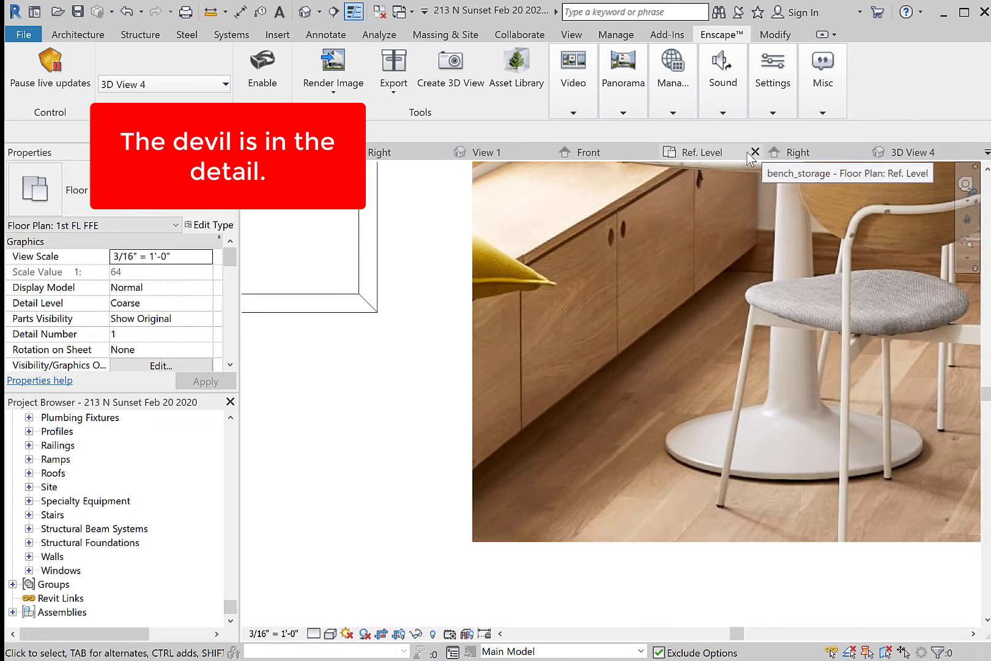
- Start a new extrusion in the Ref. Level plan and sketch a 1" deep rectangle along the bench's full front edge
{"action": "left_click", "coordinate": [702, 152]}
{"action": "left_click", "coordinate": [72, 35]}
{"action": "left_click", "coordinate": [132, 58]}
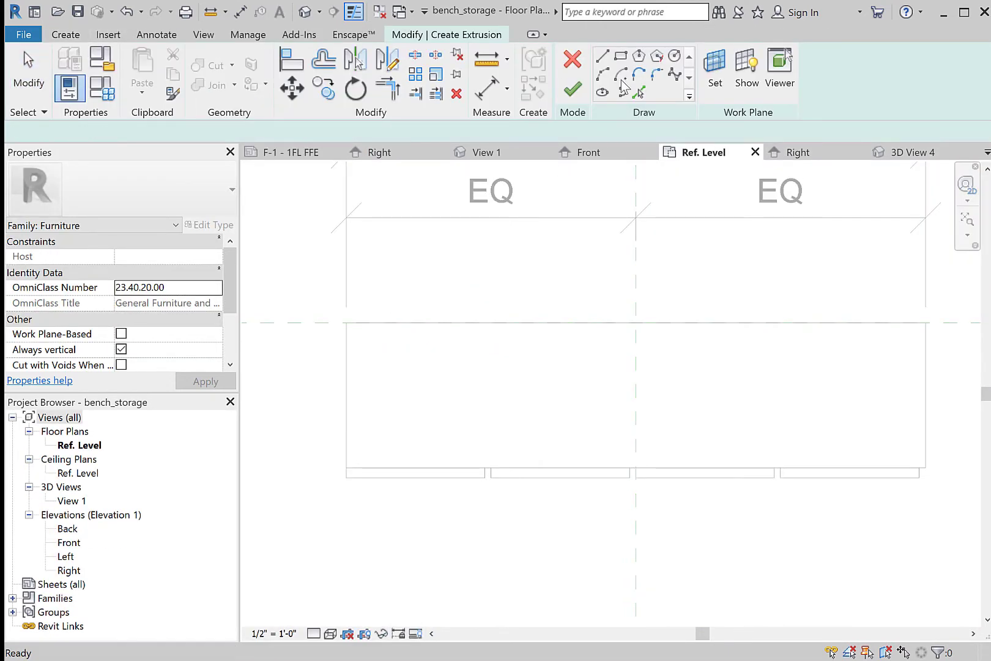
{"action": "left_click", "coordinate": [347, 468]}
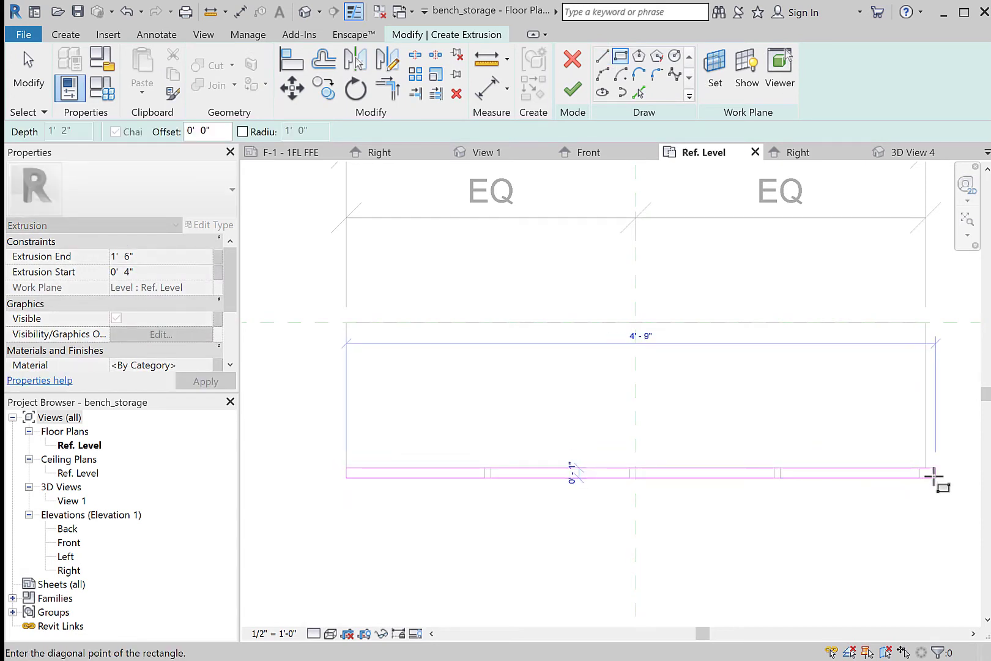
{"action": "scroll", "coordinate": [925, 479], "scroll_direction": "up", "scroll_amount": 3}
{"action": "left_click", "coordinate": [925, 478]}
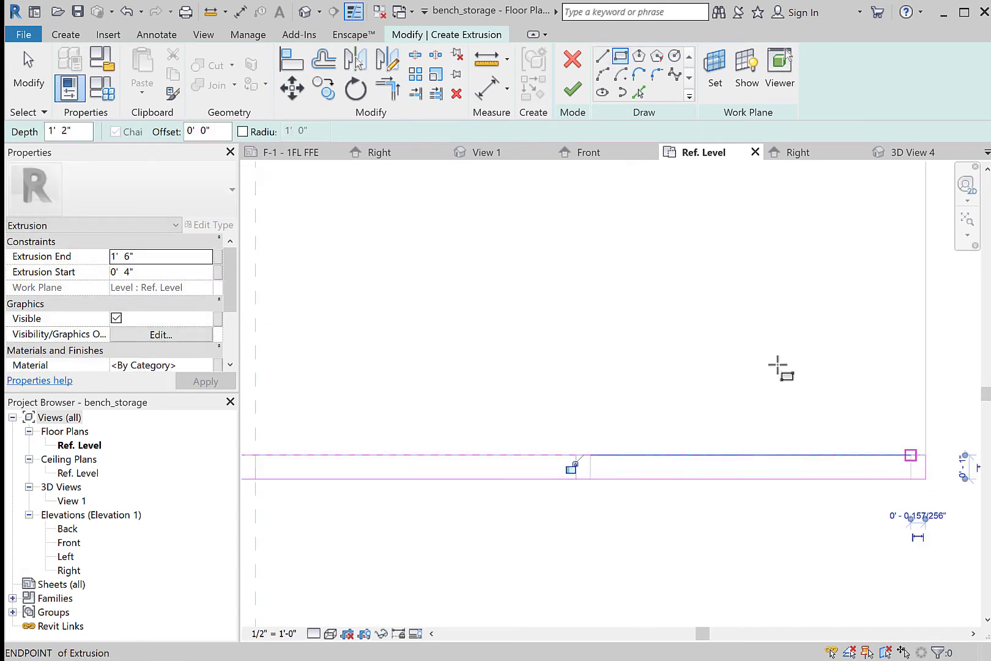
- Finish the front strip with an extrusion end of 1' 7" and start of 1' 6 1/2", returning to the 3D view
{"action": "double_click", "coordinate": [126, 256]}
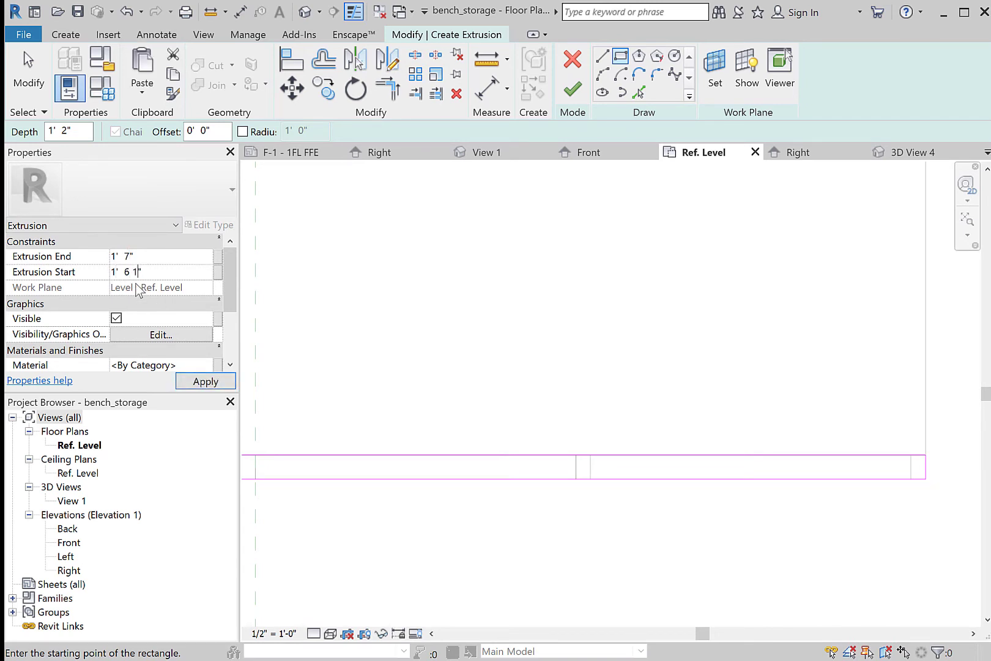
{"action": "left_click", "coordinate": [573, 90]}
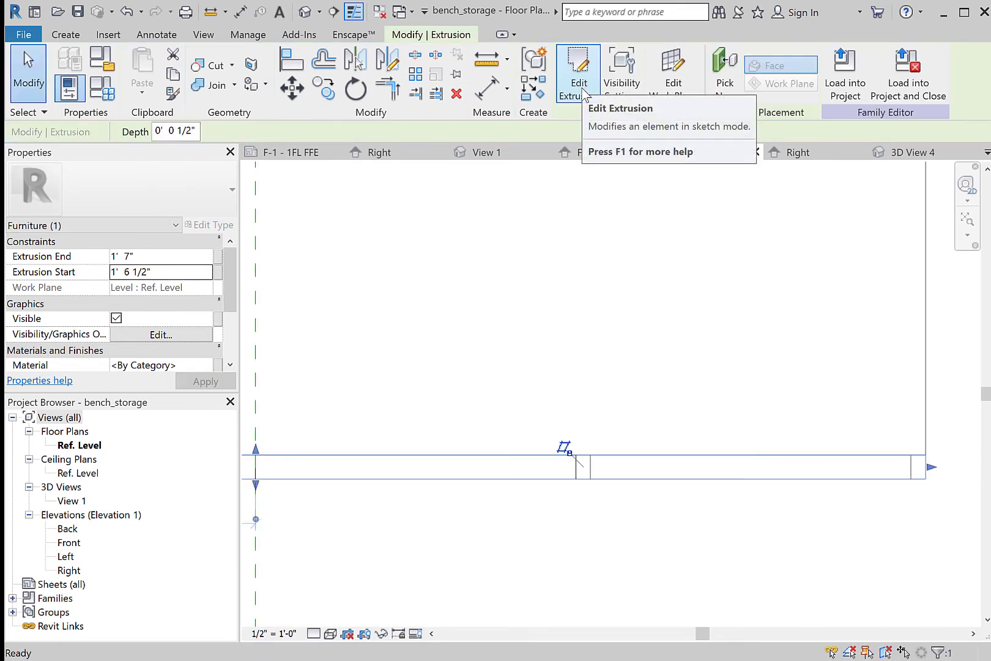
{"action": "left_click", "coordinate": [507, 157]}
{"action": "key", "text": "Escape"}
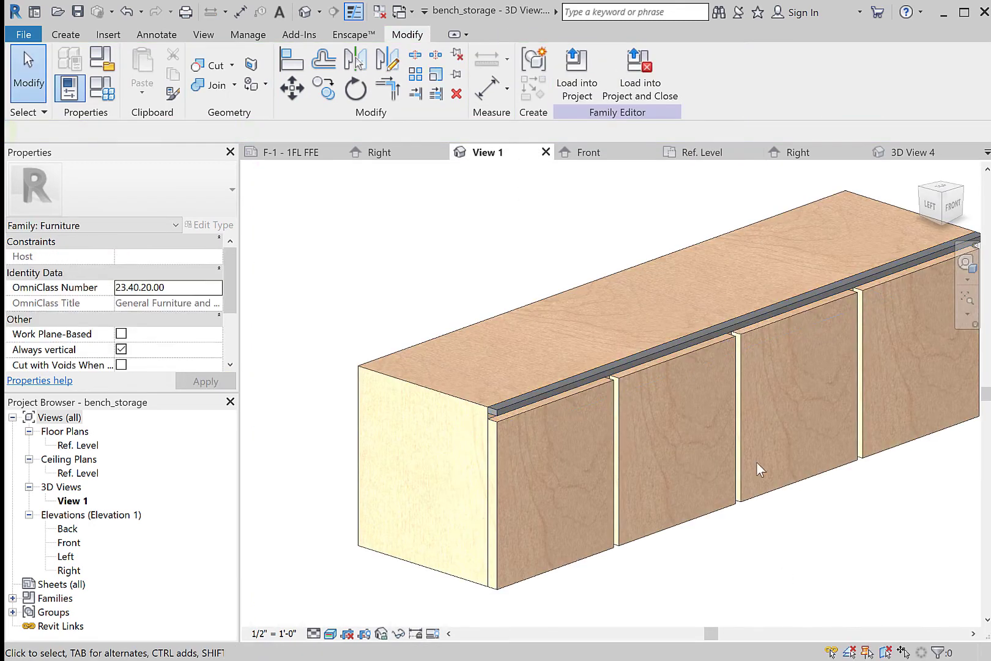
- Pull the top of the leftmost door panel slightly up toward the strip, to an extrusion end of about 1' 6 9/32"
{"action": "scroll", "coordinate": [757, 462], "scroll_direction": "up", "scroll_amount": 5}
{"action": "left_click", "coordinate": [552, 332]}
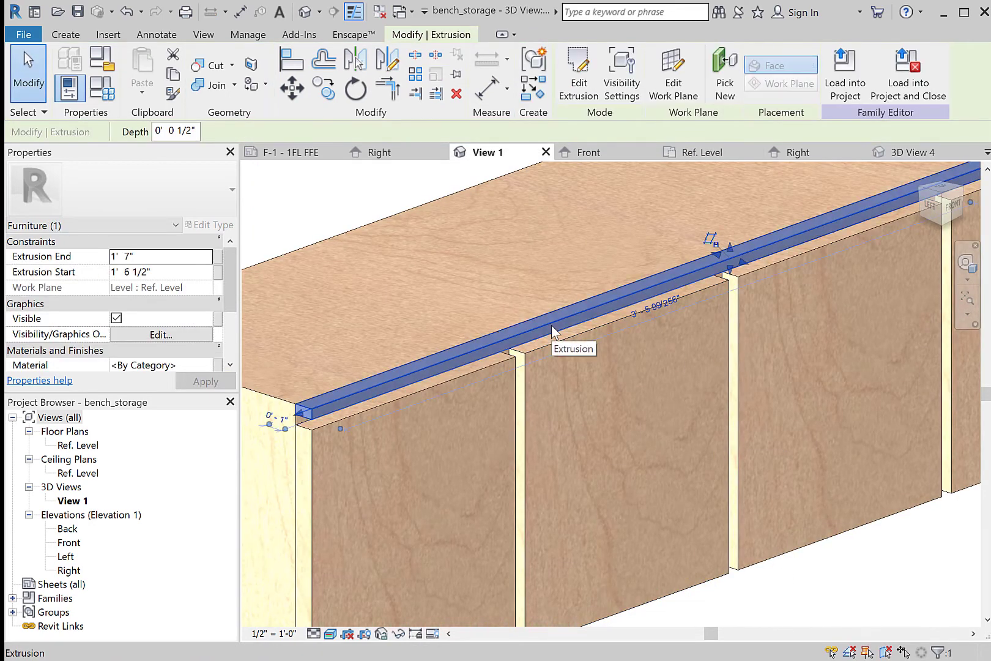
{"action": "left_click", "coordinate": [463, 382]}
{"action": "scroll", "coordinate": [463, 386], "scroll_direction": "up", "scroll_amount": 5}
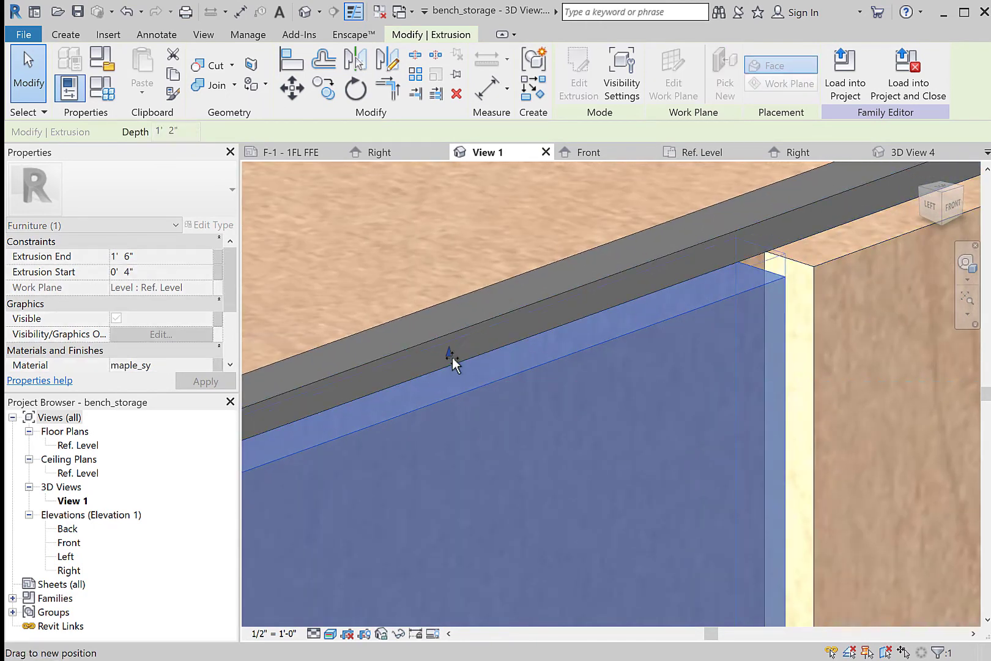
{"action": "key", "text": "Escape"}
{"action": "scroll", "coordinate": [650, 355], "scroll_direction": "down", "scroll_amount": 5}
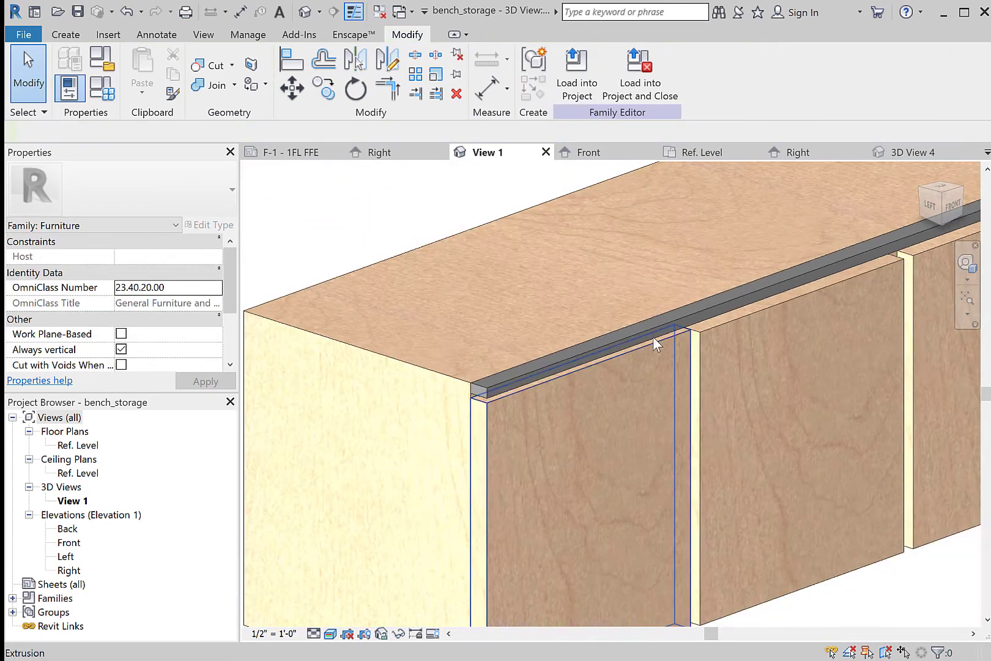
- Assign the maple_sy material to the thin strip along the top front edge
{"action": "left_click", "coordinate": [656, 330]}
{"action": "left_click", "coordinate": [207, 351]}
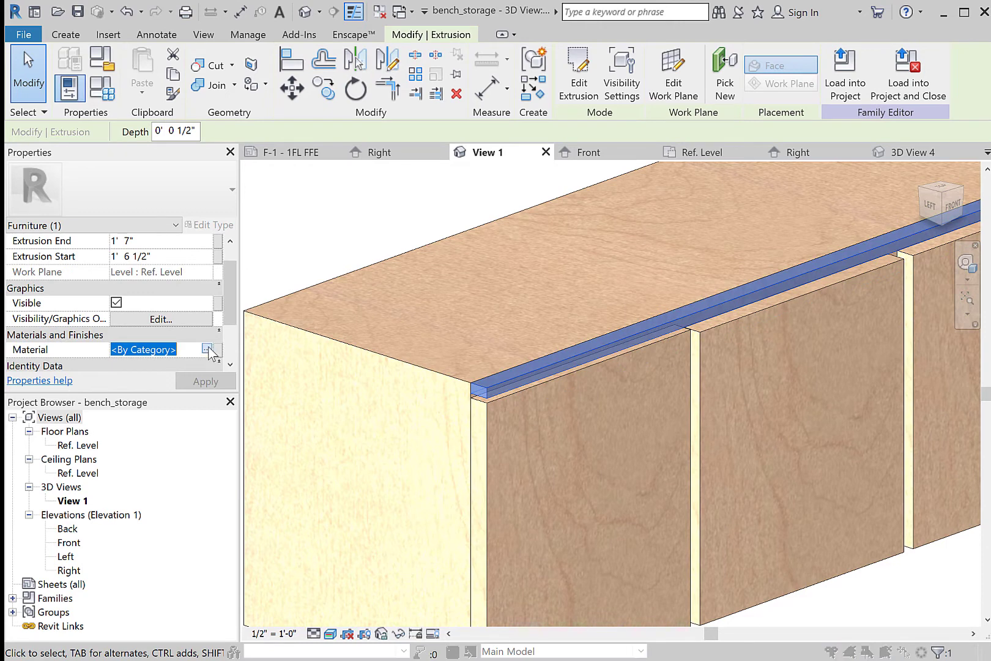
{"action": "left_click", "coordinate": [209, 352]}
{"action": "left_click", "coordinate": [361, 379]}
{"action": "left_click", "coordinate": [593, 532]}
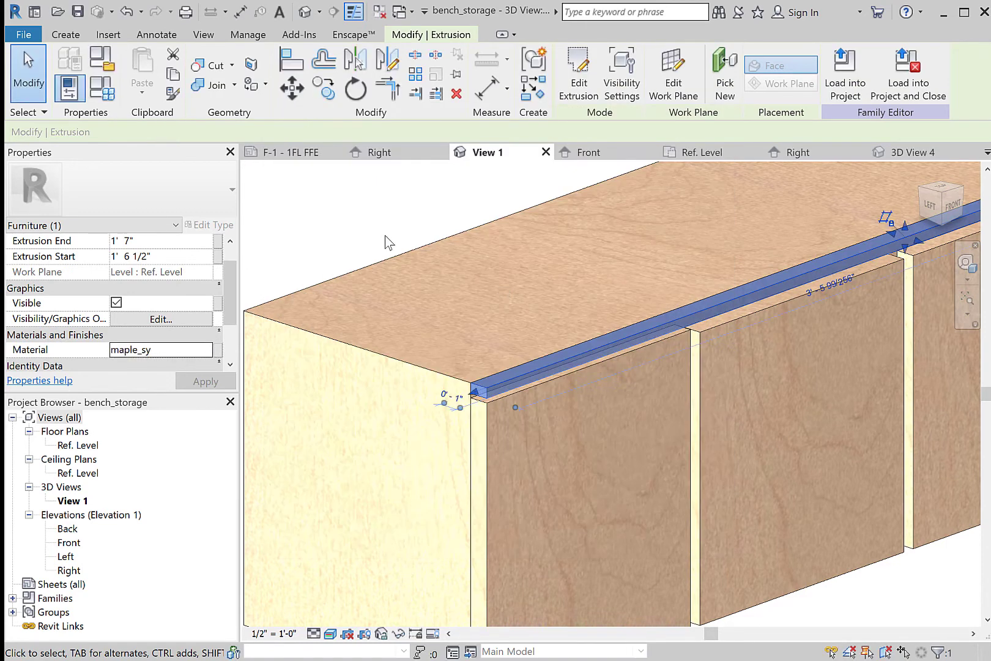
{"action": "left_click", "coordinate": [386, 242]}
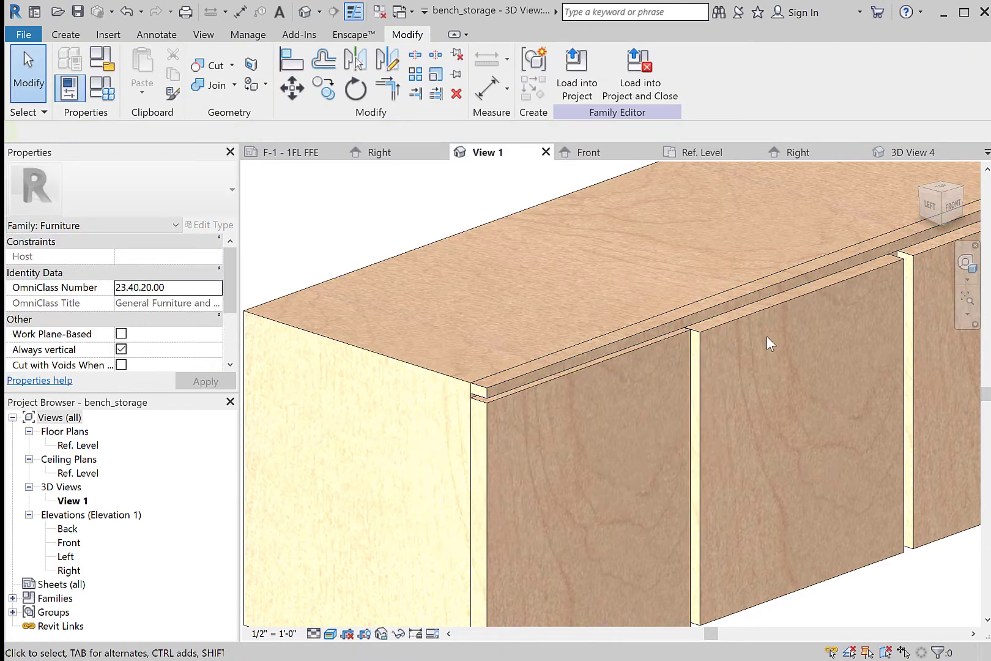
- Start a void extrusion in the Front elevation and sketch a circle of about 3/4" radius near the leftmost door's upper right corner
{"action": "left_click", "coordinate": [684, 339]}
{"action": "left_click", "coordinate": [612, 154]}
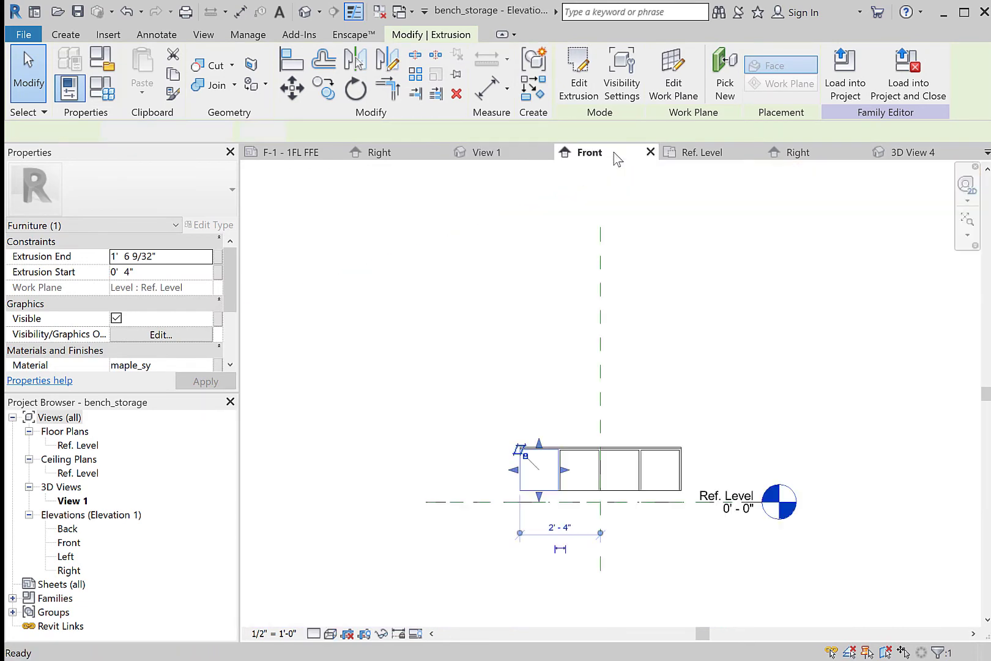
{"action": "scroll", "coordinate": [545, 450], "scroll_direction": "up", "scroll_amount": 5}
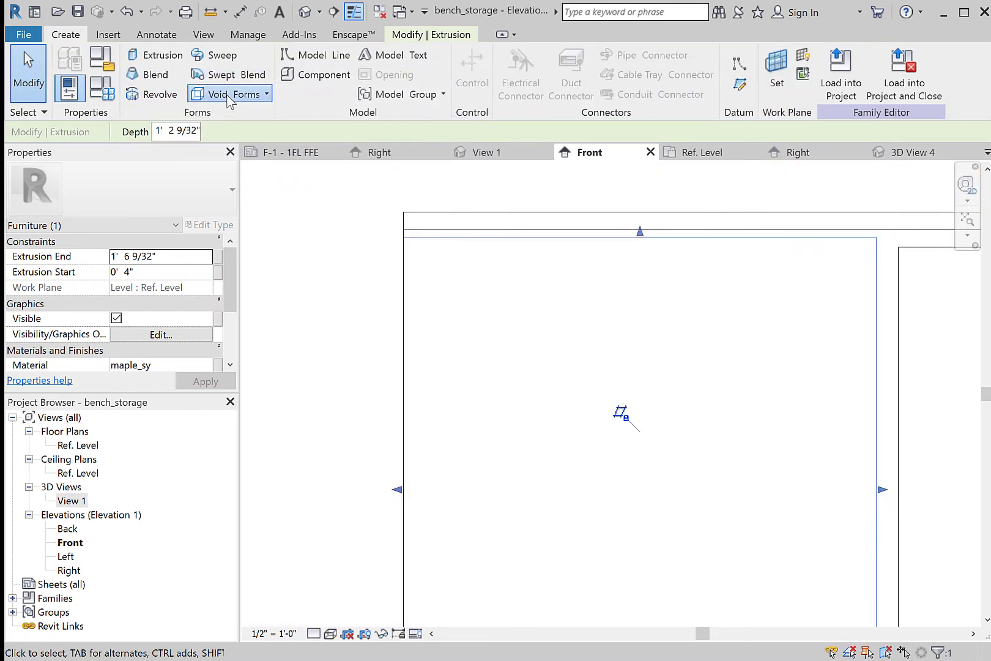
{"action": "left_click", "coordinate": [242, 94]}
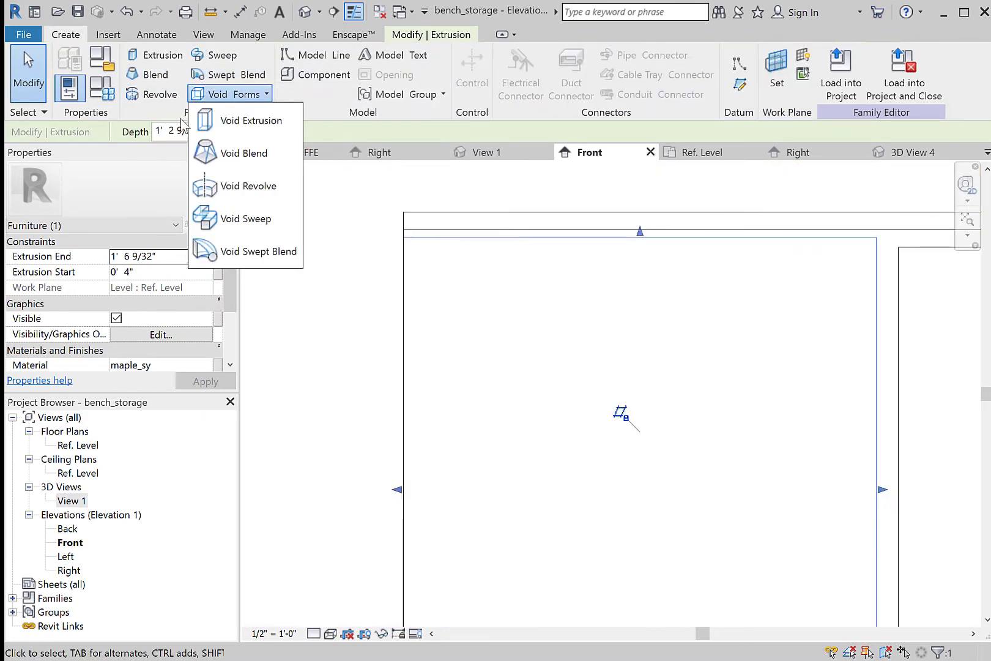
{"action": "left_click", "coordinate": [674, 56]}
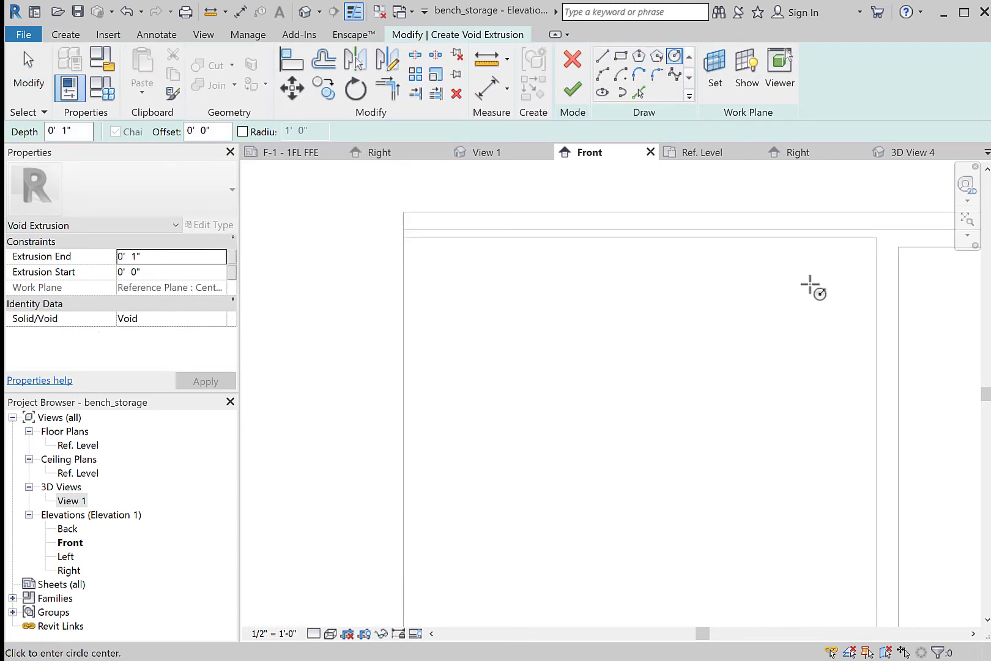
{"action": "left_click", "coordinate": [812, 281]}
{"action": "left_click", "coordinate": [839, 300]}
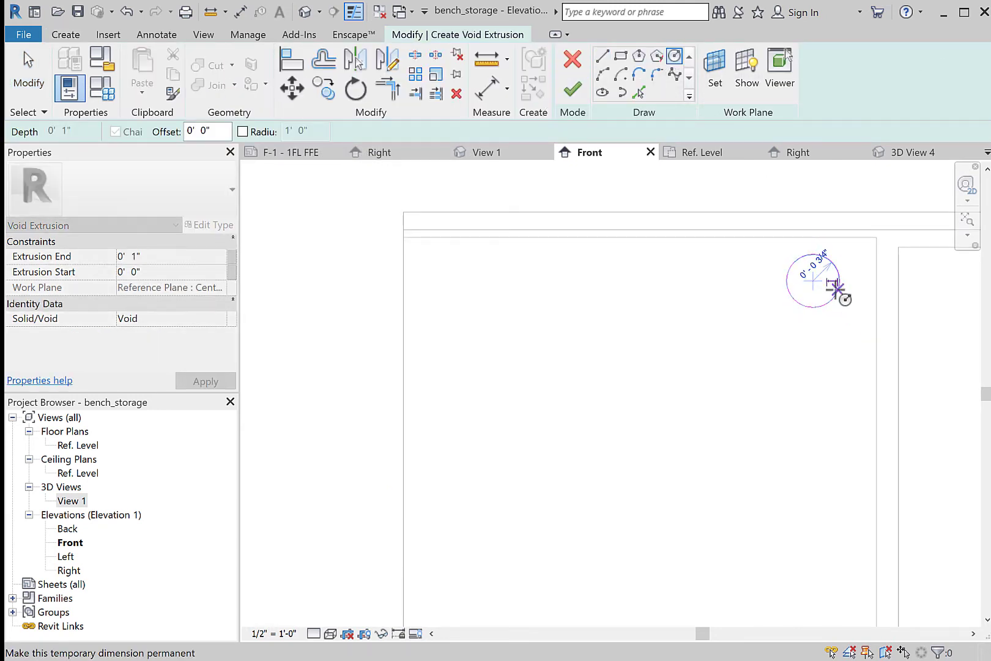
- Finish the finger-hole circle as a void extrusion with an end of 1' 3" and a start of 1' 2"
{"action": "scroll", "coordinate": [728, 370], "scroll_direction": "down", "scroll_amount": 3}
{"action": "key", "text": "Escape"}
{"action": "key", "text": "Escape"}
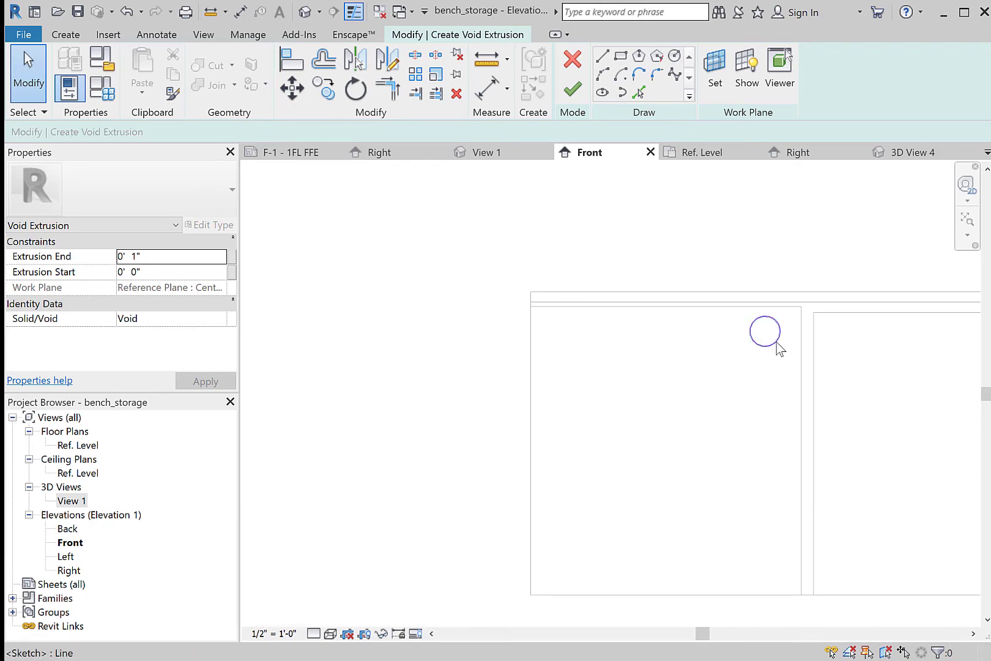
{"action": "left_click", "coordinate": [775, 346]}
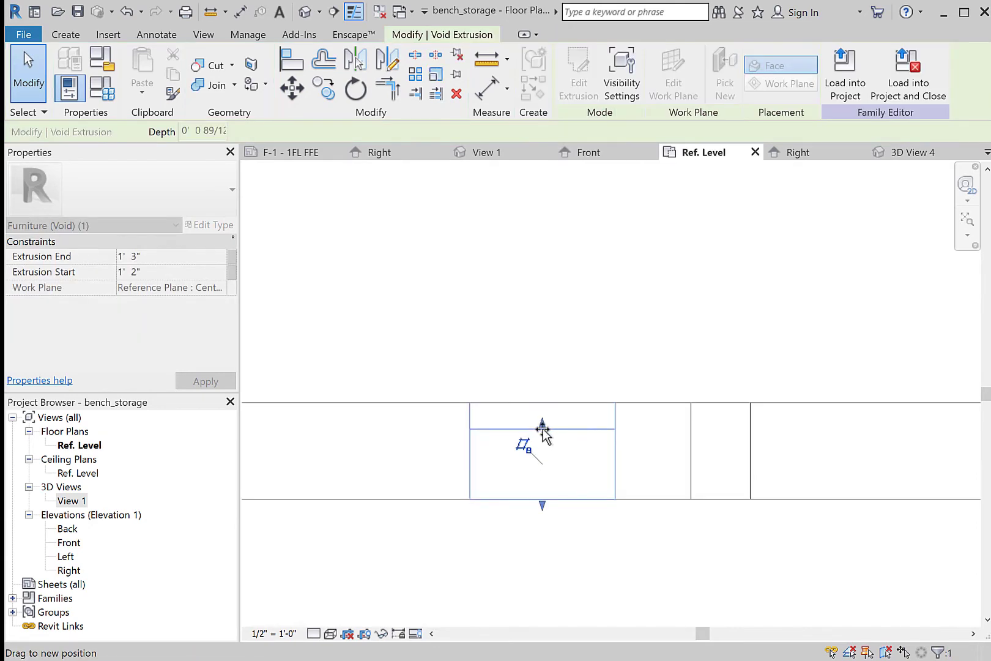
- Stretch the void in the Ref. Level plan to span 1' 2" to about 1' 3 49/256", and return to the 3D view
{"action": "left_click_drag", "start_coordinate": [543, 429], "coordinate": [543, 429]}
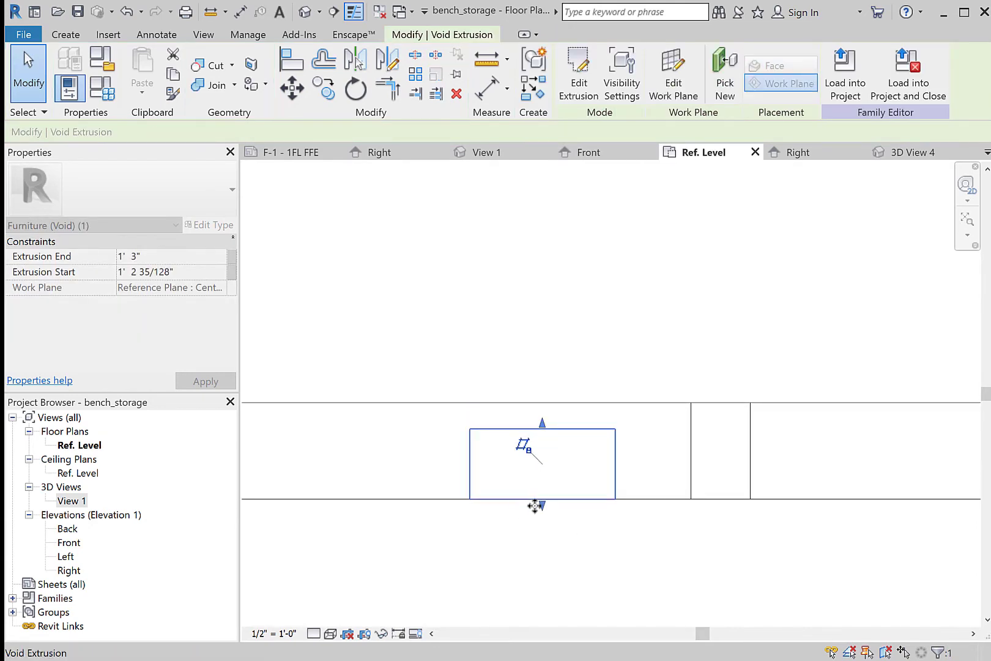
{"action": "left_click_drag", "start_coordinate": [536, 506], "coordinate": [547, 524]}
{"action": "left_click", "coordinate": [514, 157]}
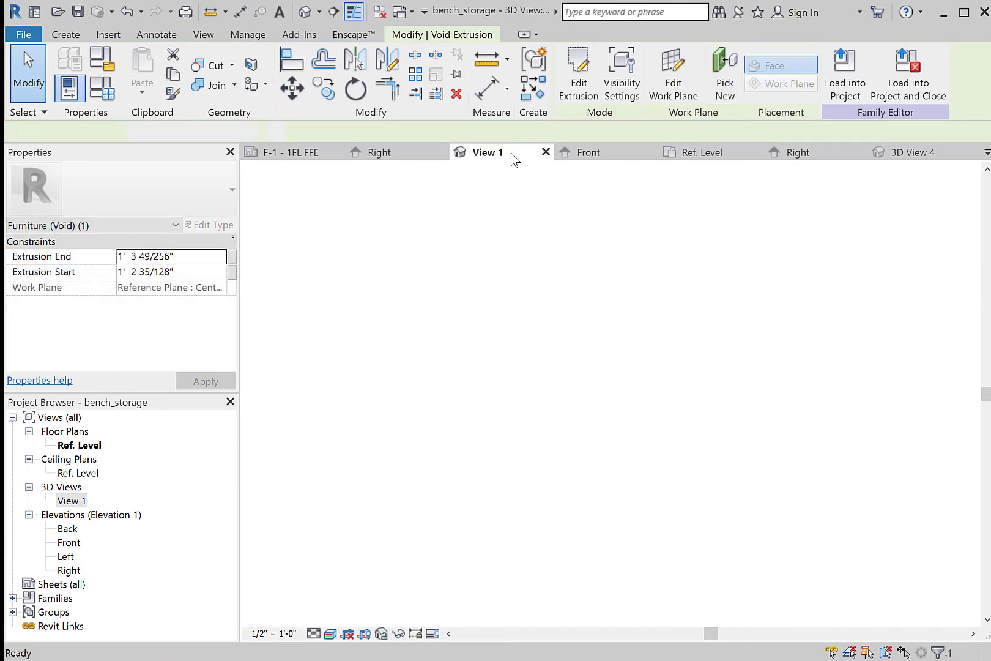
{"action": "middle_click_drag", "start_coordinate": [727, 458], "coordinate": [704, 412], "text": "shift"}
{"action": "key", "text": "Escape"}
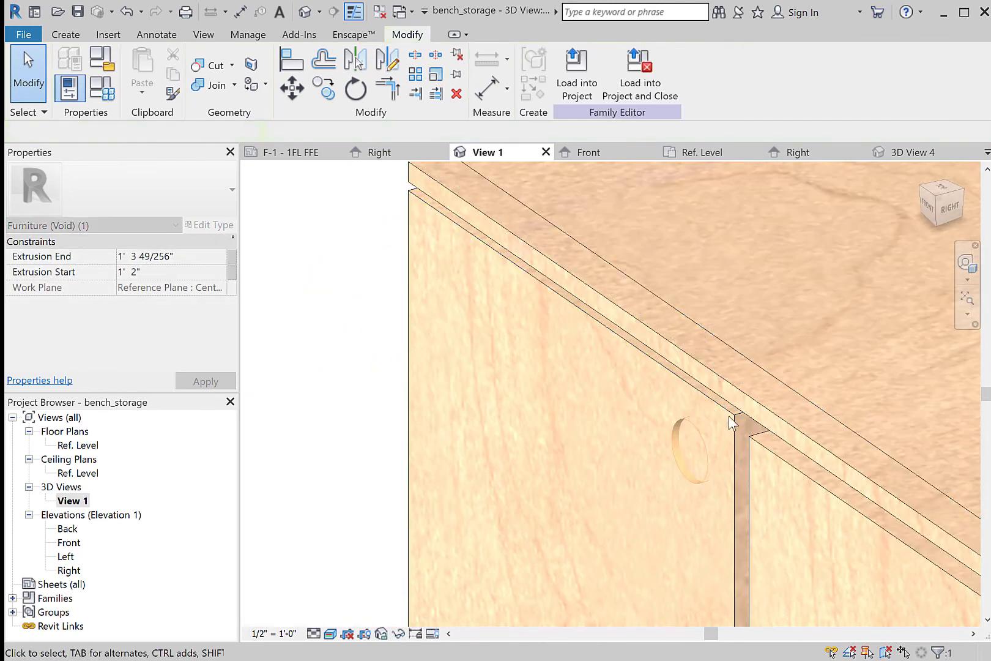
- Cut the round finger hole out of the leftmost door panel with the void, using Cut Geometry
{"action": "left_click", "coordinate": [731, 414]}
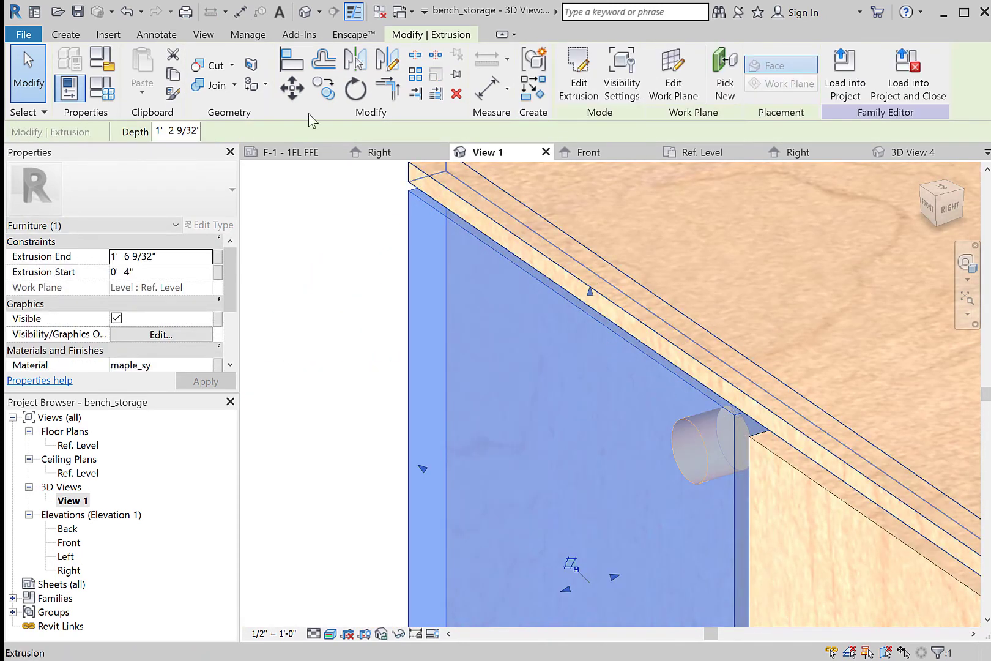
{"action": "key", "text": "c"}
{"action": "key", "text": "g"}
{"action": "left_click", "coordinate": [697, 420]}
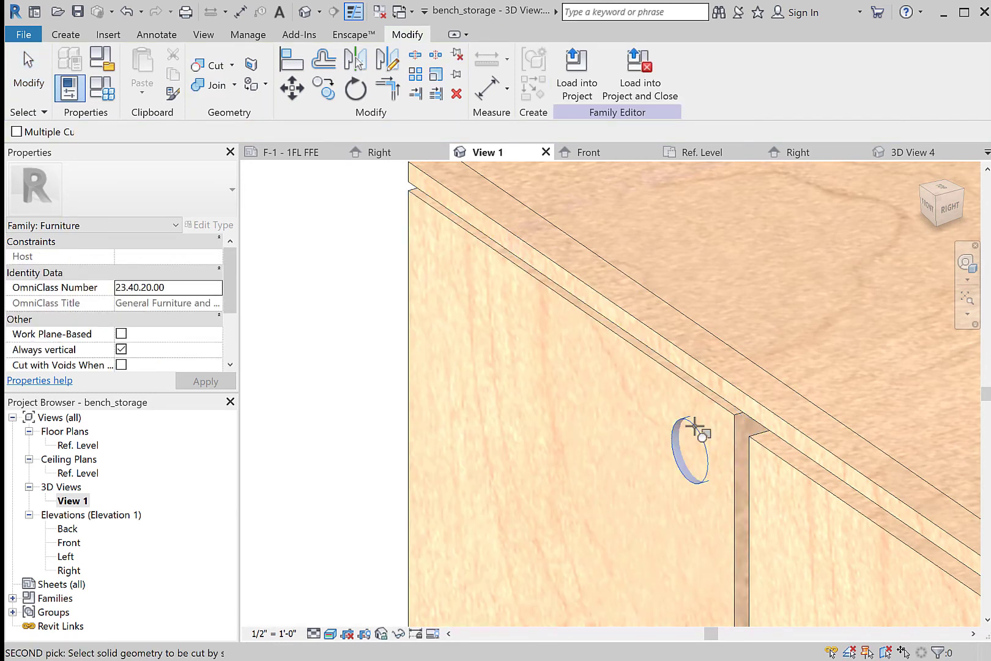
{"action": "left_click", "coordinate": [734, 427]}
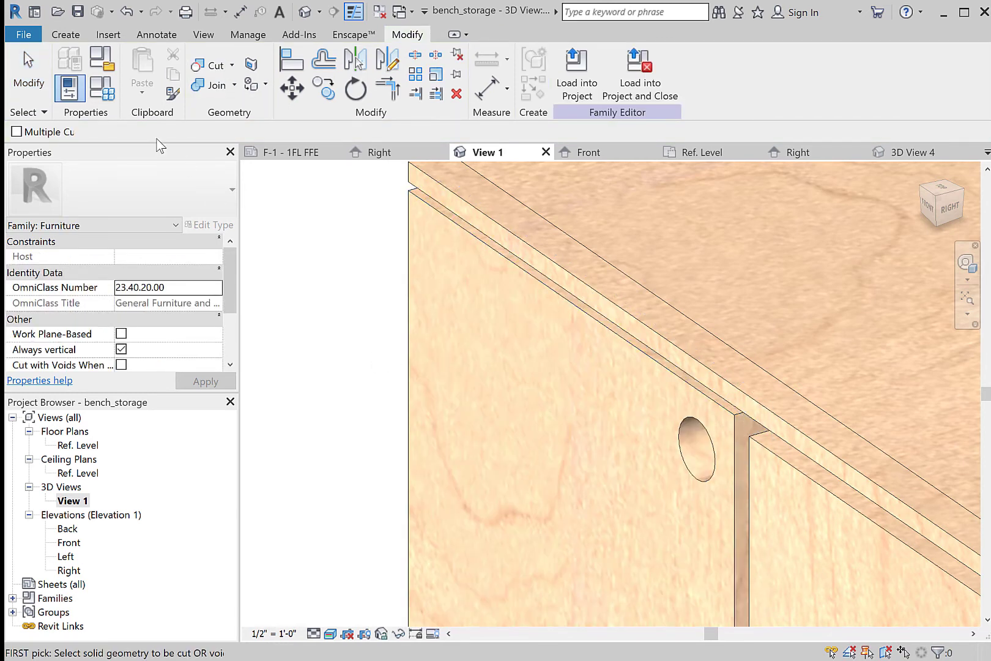
{"action": "left_click", "coordinate": [40, 72]}
- Examine the finger hole in the leftmost door panel from several angles and at close range
{"action": "middle_click_drag", "start_coordinate": [612, 465], "coordinate": [782, 474], "text": "shift"}
{"action": "scroll", "coordinate": [782, 473], "scroll_direction": "down", "scroll_amount": 4}
{"action": "left_click", "coordinate": [853, 471]}
{"action": "key", "text": "Escape"}
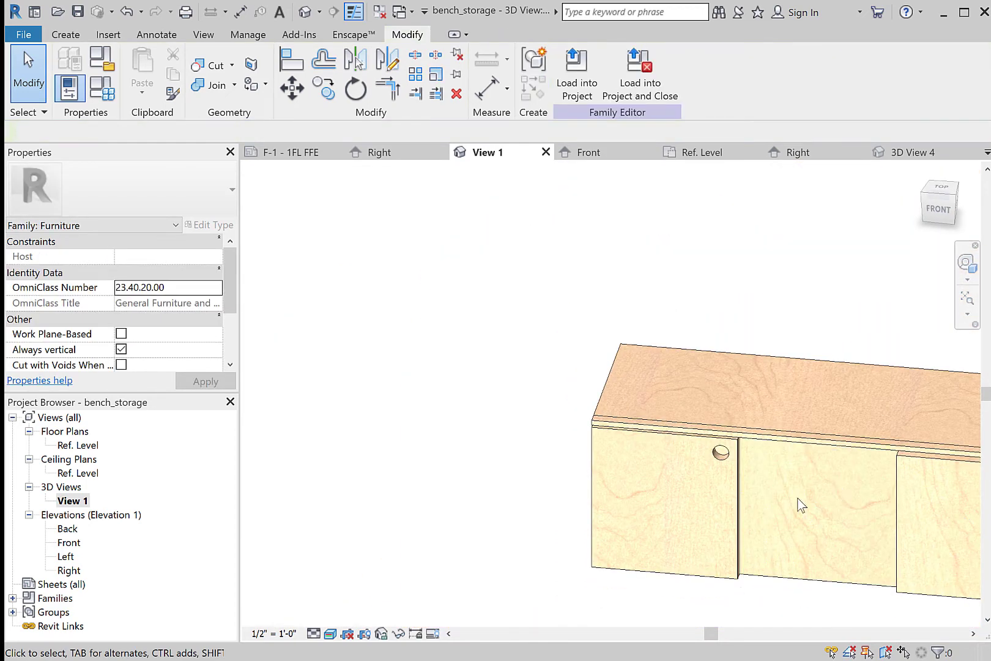
{"action": "scroll", "coordinate": [775, 474], "scroll_direction": "up", "scroll_amount": 3}
{"action": "scroll", "coordinate": [765, 460], "scroll_direction": "up", "scroll_amount": 5}
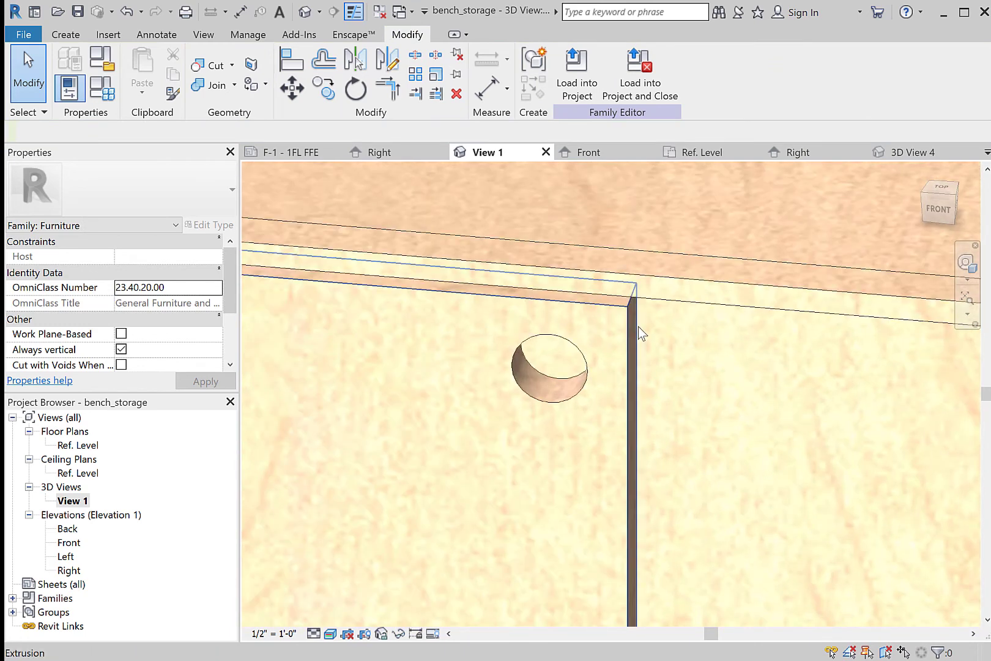
{"action": "middle_click_drag", "start_coordinate": [671, 347], "coordinate": [746, 342], "text": "shift"}
{"action": "middle_click_drag", "start_coordinate": [845, 284], "coordinate": [618, 347], "text": "shift"}
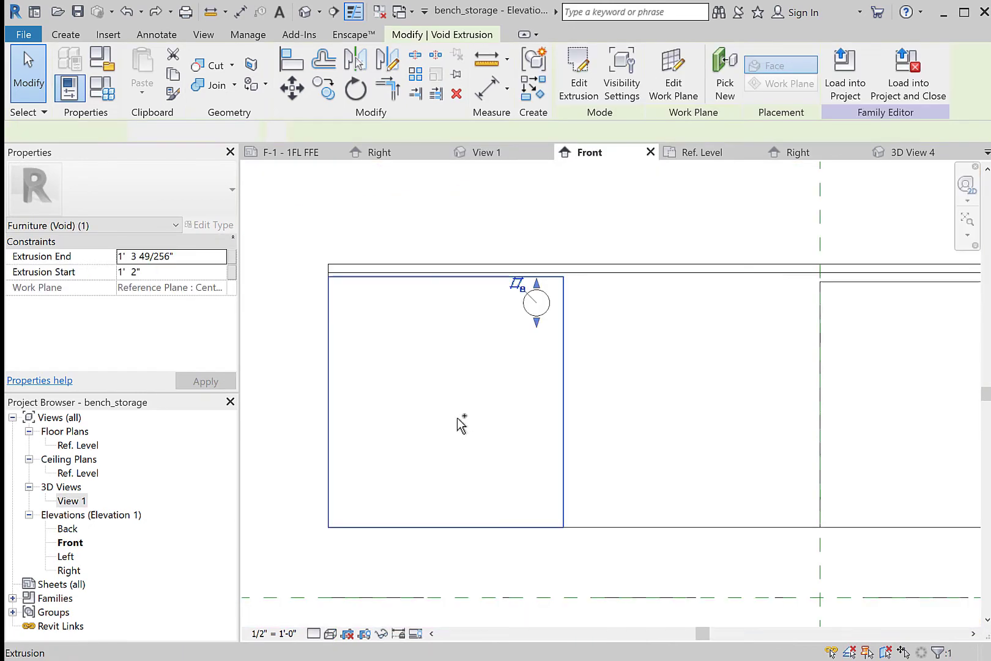
- Group the leftmost door panel and its circular void in the Front elevation as a model group named door
{"action": "left_click", "coordinate": [457, 417], "text": "ctrl"}
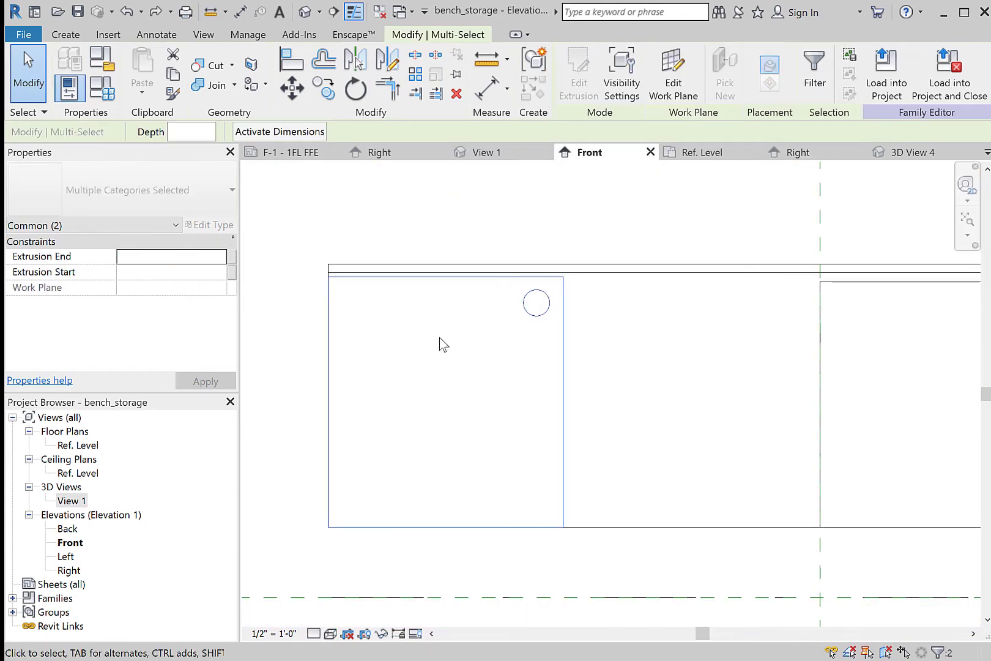
{"action": "left_click", "coordinate": [536, 59]}
{"action": "type", "text": "do"}
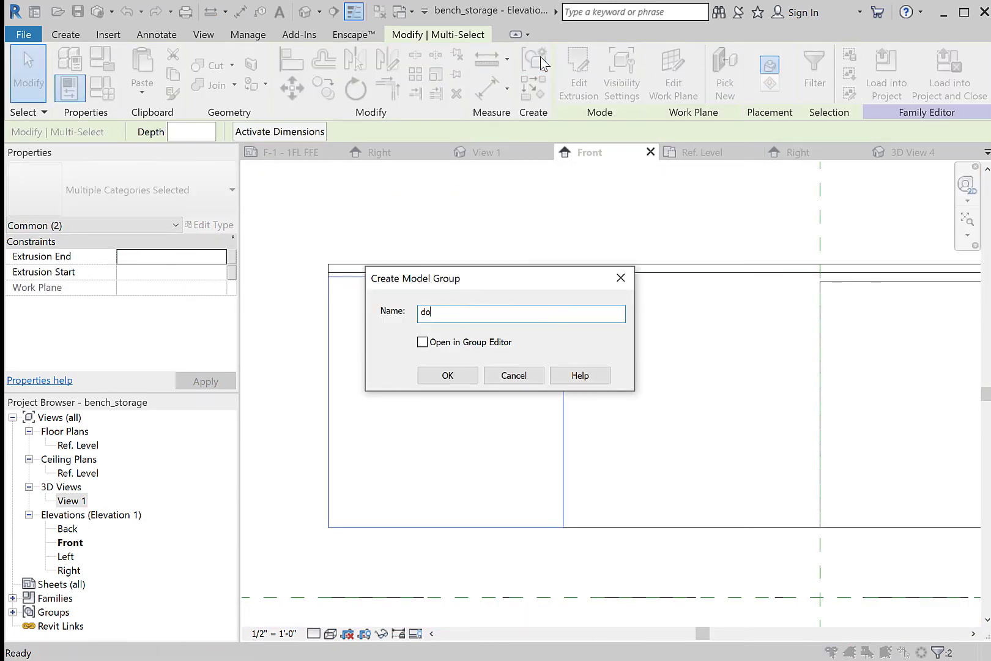
{"action": "type", "text": "or"}
{"action": "key", "text": "Return"}
- Mirror a copy of the door group about the bench's vertical center reference plane
{"action": "key", "text": "d"}
{"action": "key", "text": "m"}
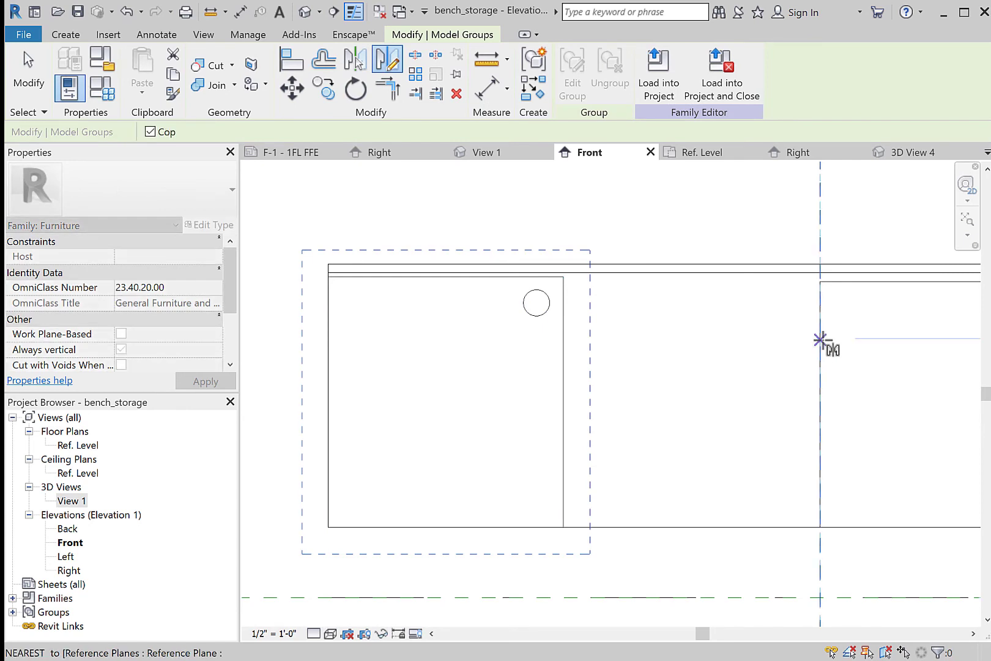
{"action": "left_click", "coordinate": [820, 340]}
{"action": "scroll", "coordinate": [712, 379], "scroll_direction": "down", "scroll_amount": 2}
{"action": "left_click", "coordinate": [785, 209]}
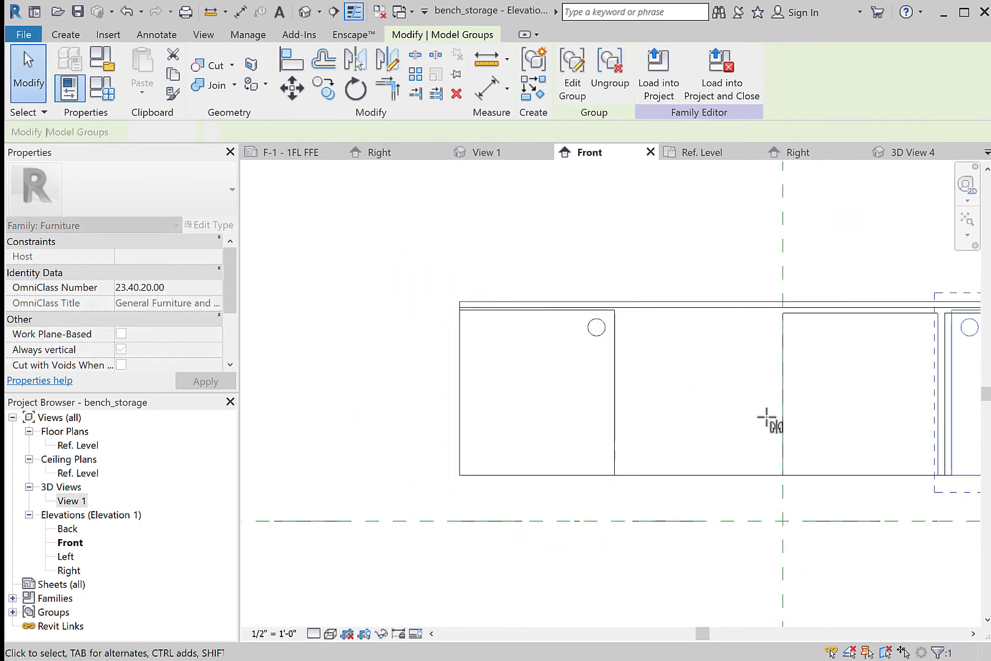
- Delete the two old plain door panels on the bench's right half, keeping the mirrored door group
{"action": "scroll", "coordinate": [768, 417], "scroll_direction": "down", "scroll_amount": 3}
{"action": "middle_click_drag", "start_coordinate": [673, 420], "coordinate": [430, 405]}
{"action": "scroll", "coordinate": [456, 343], "scroll_direction": "up", "scroll_amount": 4}
{"action": "left_click", "coordinate": [29, 69]}
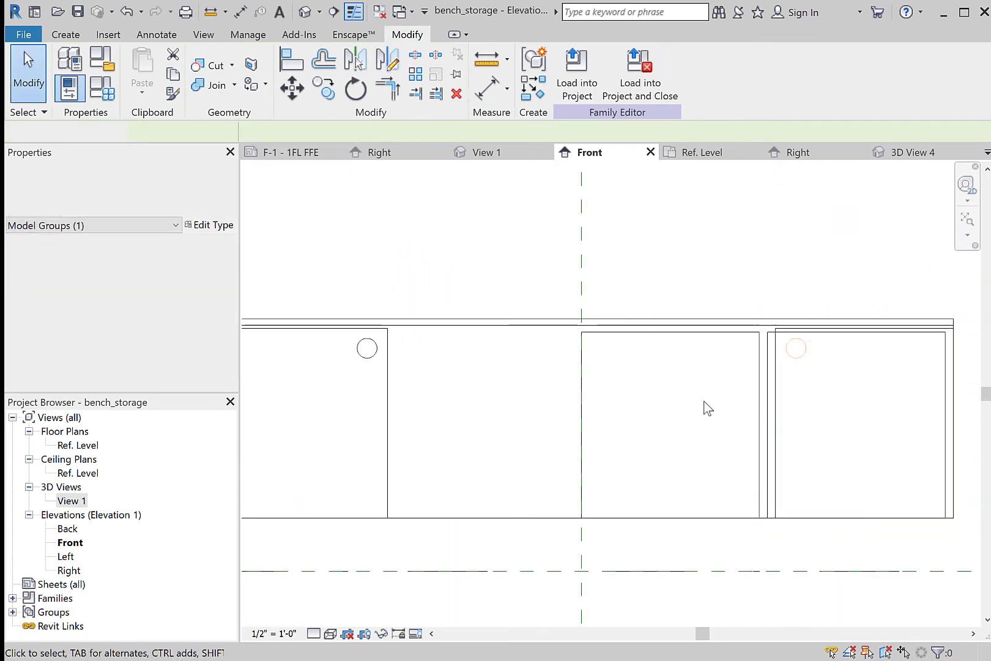
{"action": "scroll", "coordinate": [810, 360], "scroll_direction": "up", "scroll_amount": 1}
{"action": "scroll", "coordinate": [809, 303], "scroll_direction": "up", "scroll_amount": 1}
{"action": "left_click", "coordinate": [800, 319]}
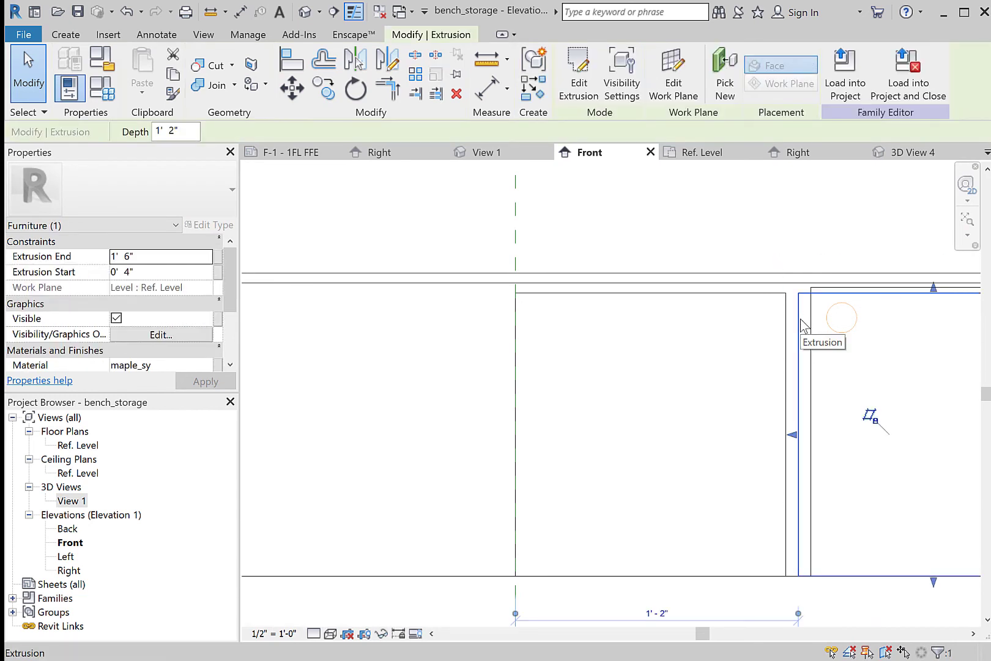
{"action": "key", "text": "Delete"}
{"action": "left_click", "coordinate": [787, 329]}
{"action": "key", "text": "Delete"}
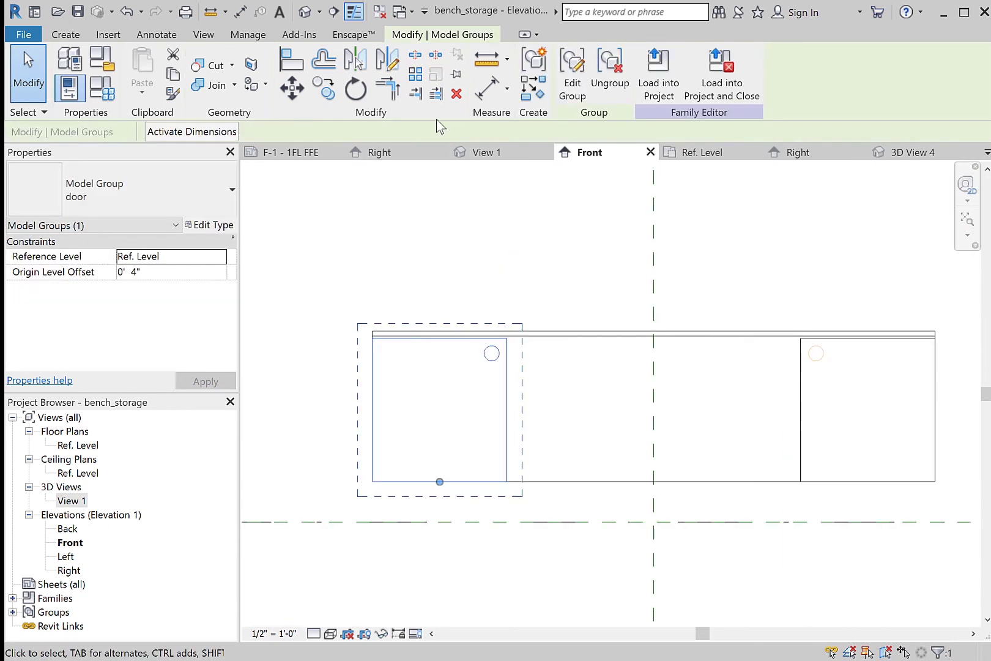
- Mirror a copy of the leftmost door group about a vertical axis drawn just beyond its right edge
{"action": "key", "text": "d"}
{"action": "key", "text": "m"}
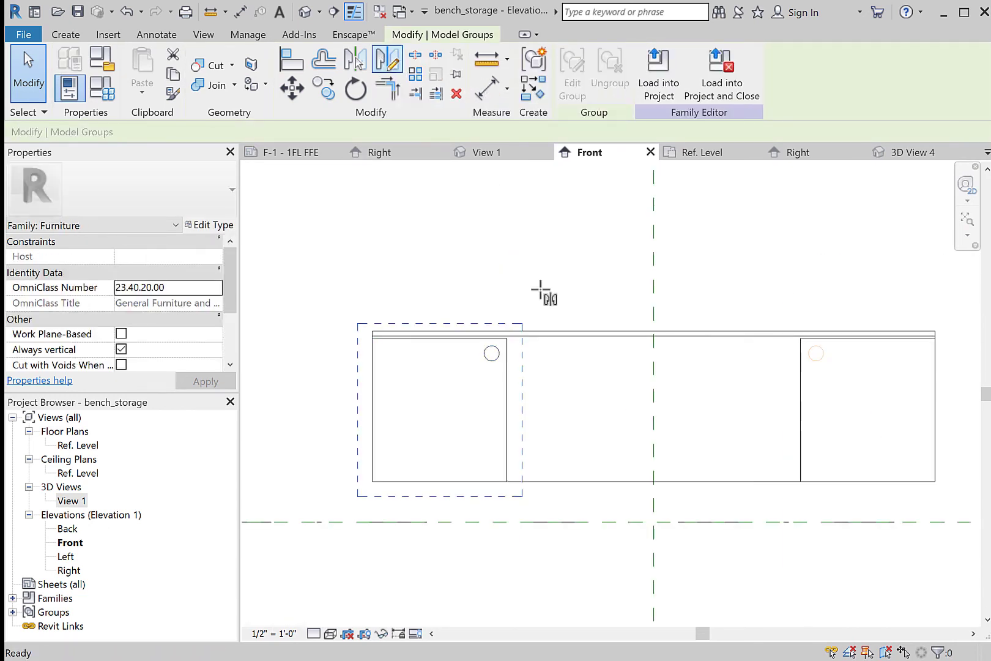
{"action": "scroll", "coordinate": [514, 338], "scroll_direction": "up", "scroll_amount": 2}
{"action": "left_click", "coordinate": [519, 332]}
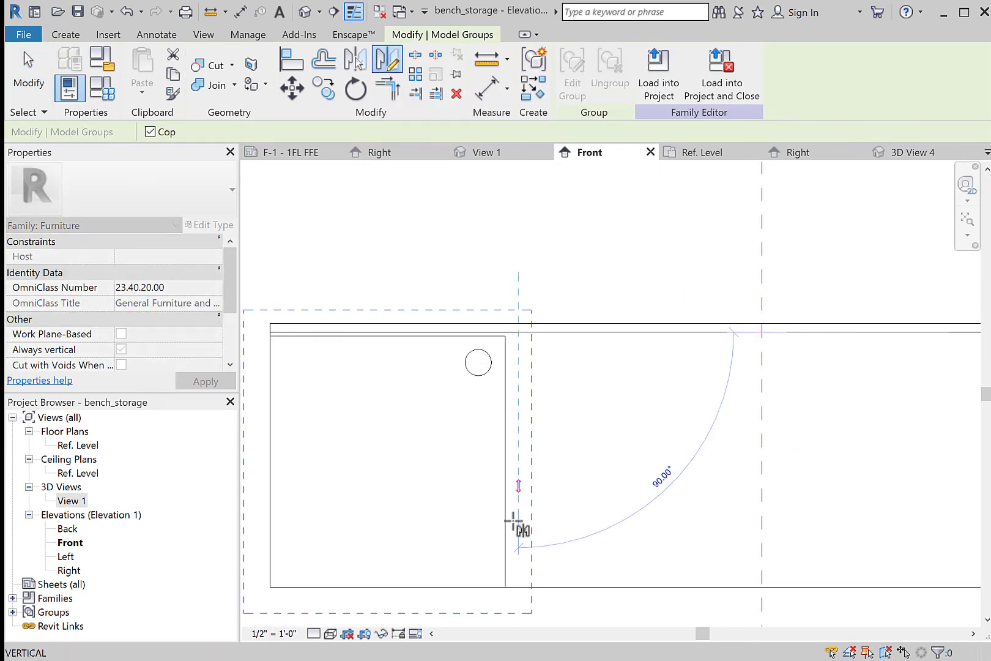
{"action": "left_click", "coordinate": [517, 597]}
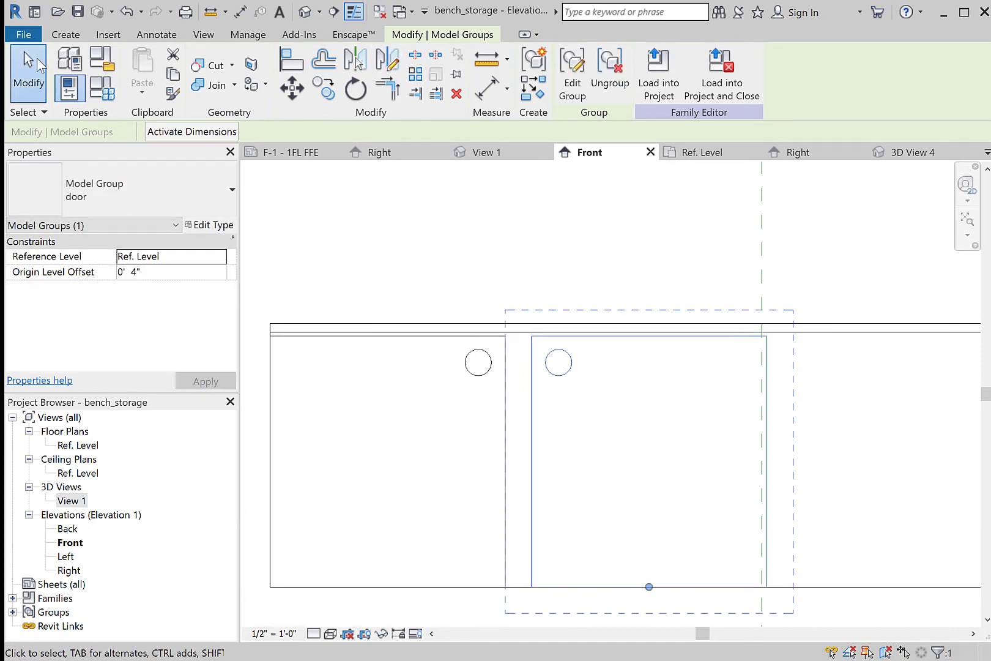
{"action": "left_click", "coordinate": [37, 60]}
- Nudge the second door group two increments left, so that it stays clear of the center reference plane
{"action": "left_click", "coordinate": [766, 386]}
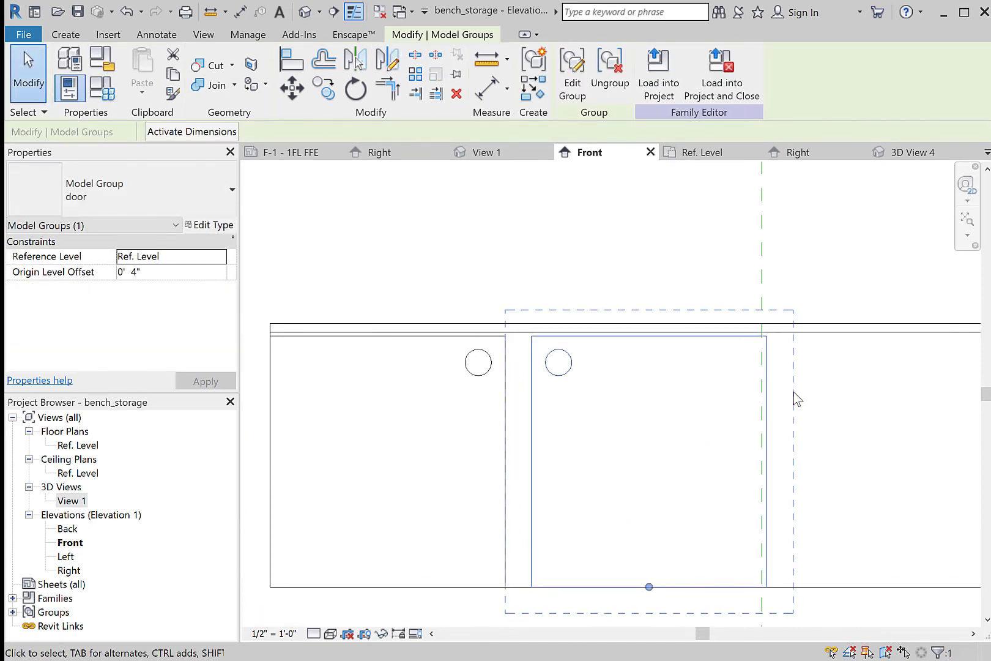
{"action": "key", "text": "Left"}
{"action": "key", "text": "Left"}
{"action": "left_click", "coordinate": [839, 347]}
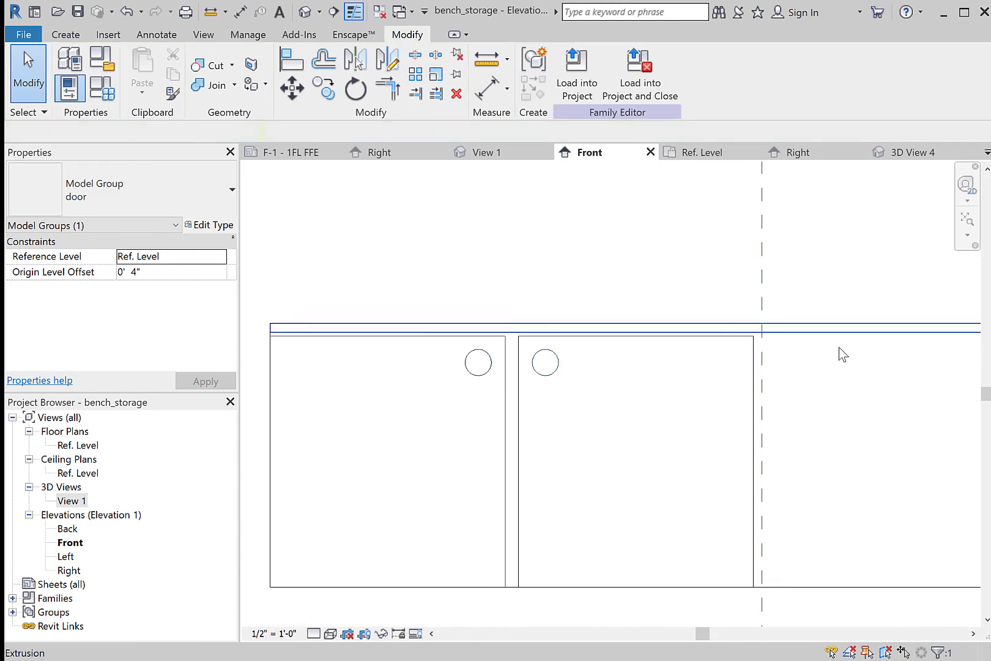
- Mirror a copy of the second door group about the center reference plane and return to the 3D view
{"action": "scroll", "coordinate": [839, 347], "scroll_direction": "down", "scroll_amount": 2}
{"action": "left_click", "coordinate": [637, 482]}
{"action": "key", "text": "d"}
{"action": "key", "text": "m"}
{"action": "left_click", "coordinate": [795, 306]}
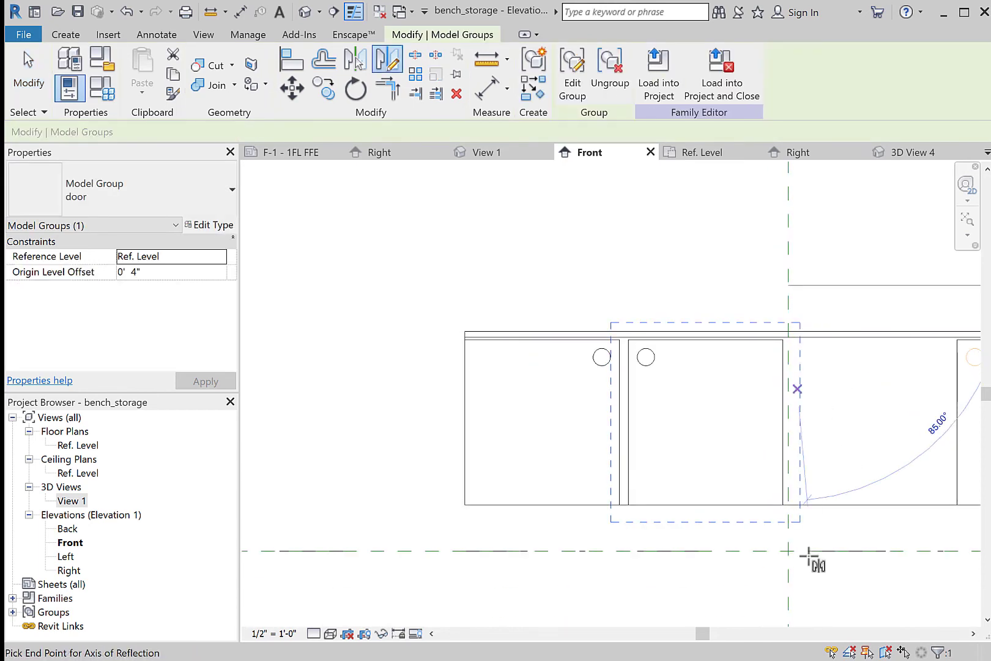
{"action": "left_click", "coordinate": [792, 601]}
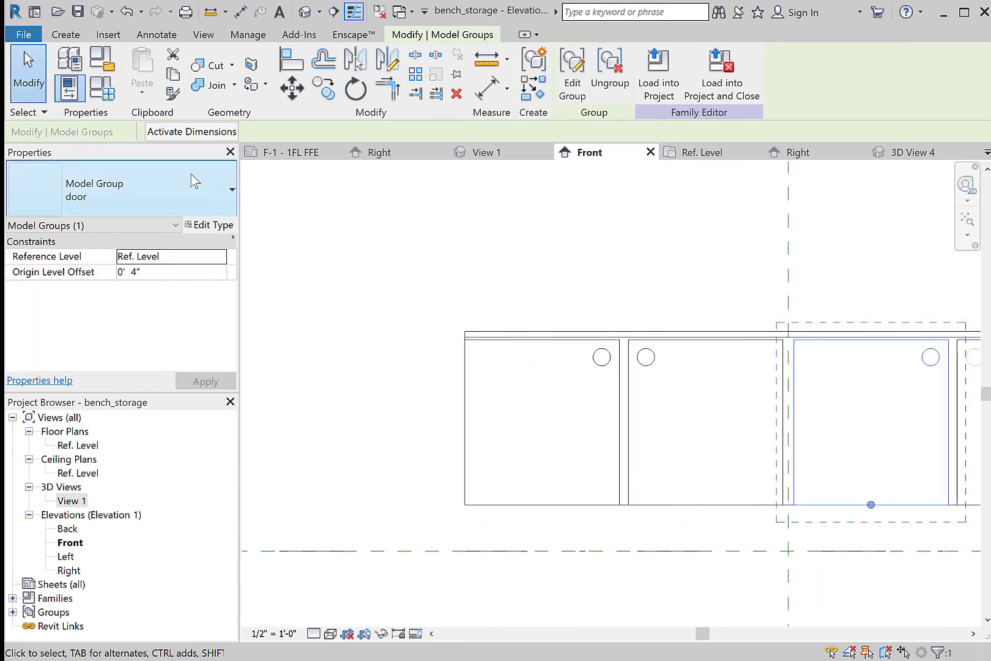
{"action": "key", "text": "ctrl+Tab"}
{"action": "left_click", "coordinate": [24, 35]}
{"action": "mouse_move", "coordinate": [70, 243]}
{"action": "left_click", "coordinate": [184, 228]}
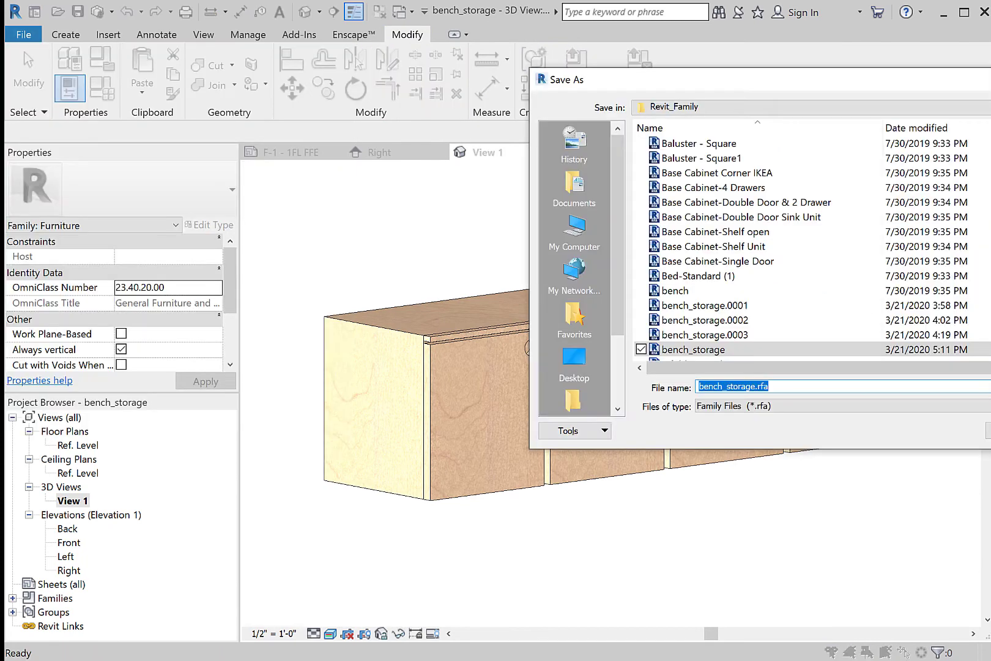
{"action": "key", "text": "Escape"}
{"action": "left_click", "coordinate": [19, 35]}
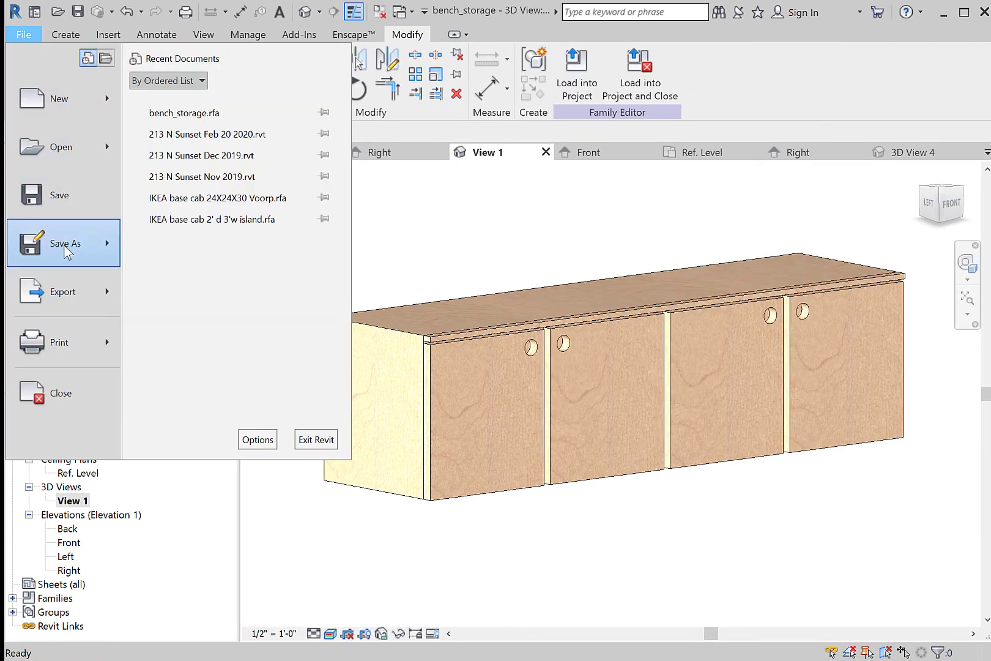
{"action": "mouse_move", "coordinate": [70, 243]}
{"action": "left_click", "coordinate": [241, 227]}
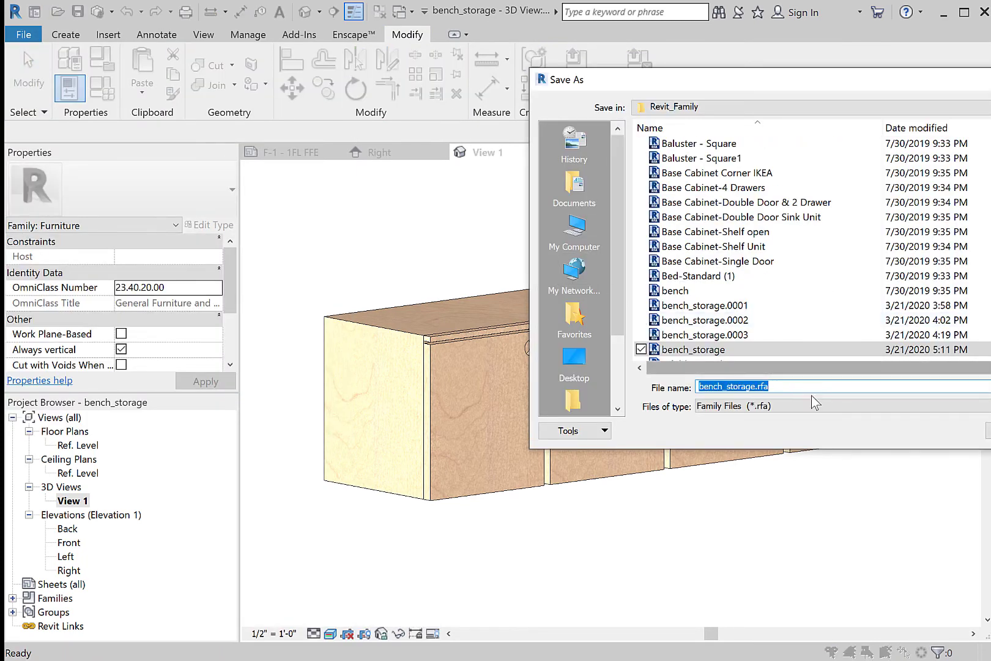
{"action": "key", "text": "Escape"}
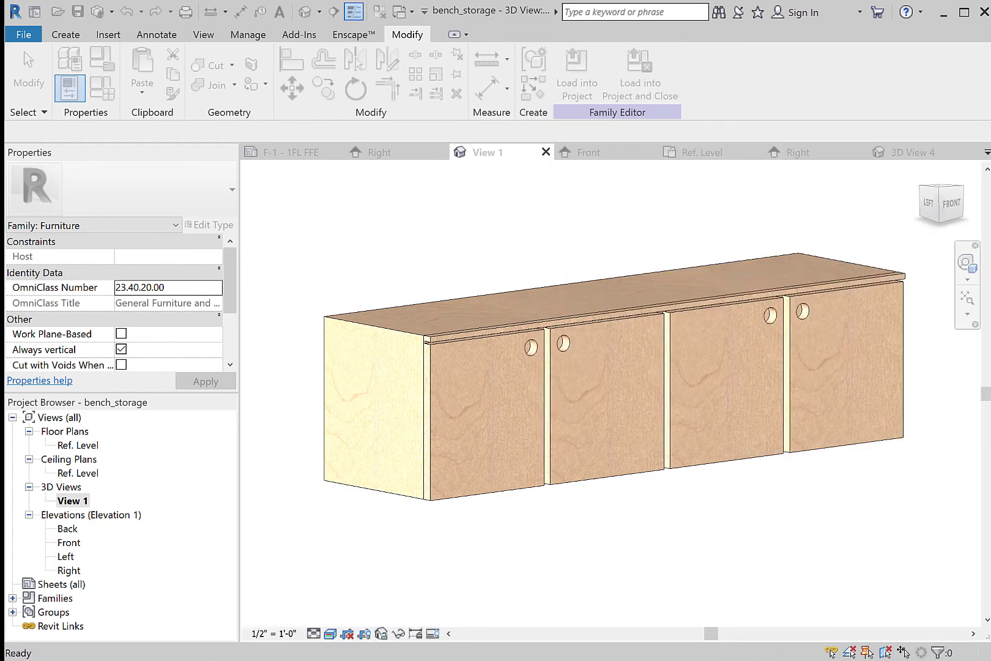
- Load the bench family into the house project and place it on the 1st FL FFE plan, about 3' 6" from the exterior wall
{"action": "left_click", "coordinate": [589, 67]}
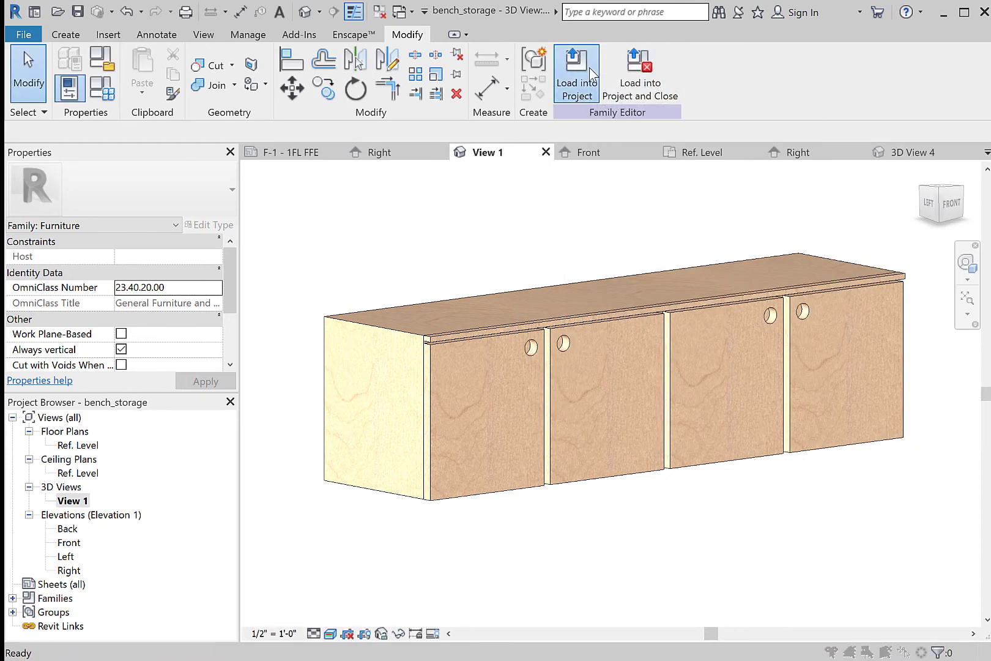
{"action": "left_click", "coordinate": [437, 457]}
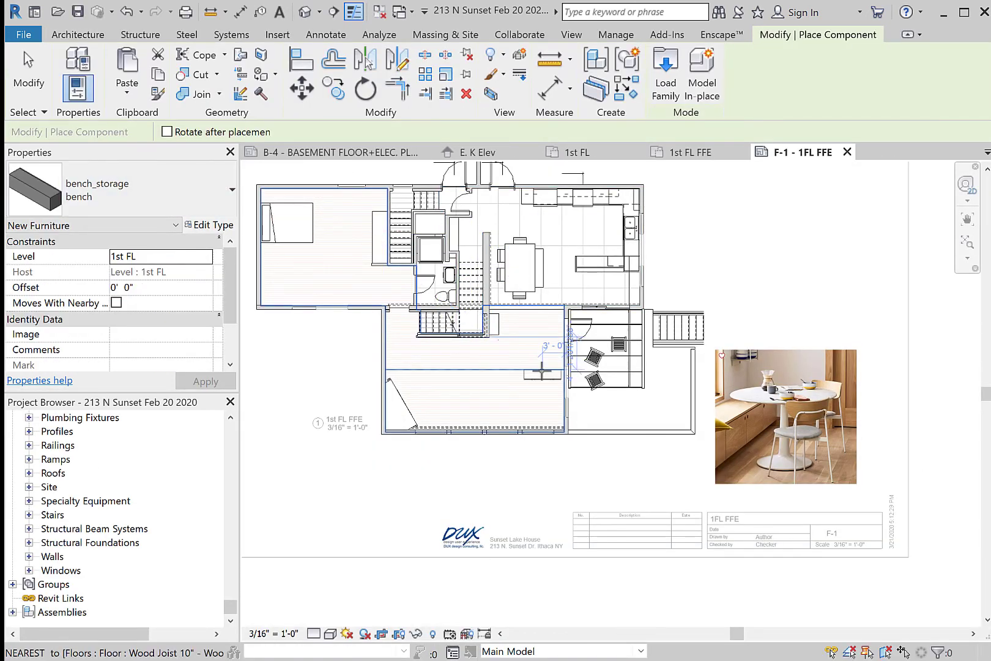
{"action": "scroll", "coordinate": [542, 371], "scroll_direction": "up", "scroll_amount": 3}
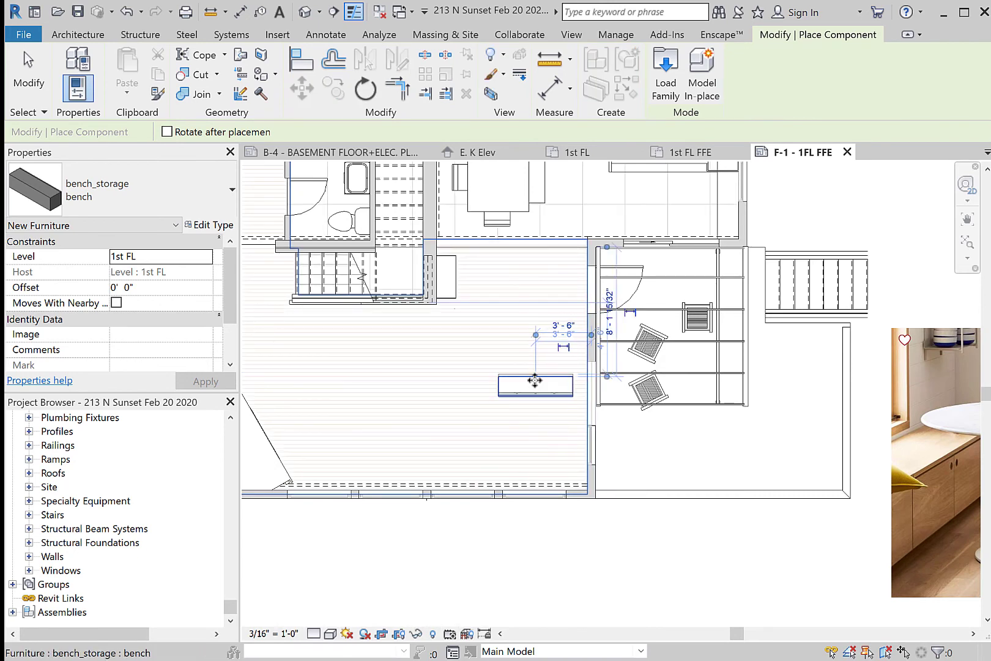
{"action": "left_click", "coordinate": [535, 380]}
{"action": "key", "text": "Escape"}
- Rotate the placed storage bench by 90 degrees so it runs parallel to the exterior wall beside the deck
{"action": "left_click", "coordinate": [366, 89]}
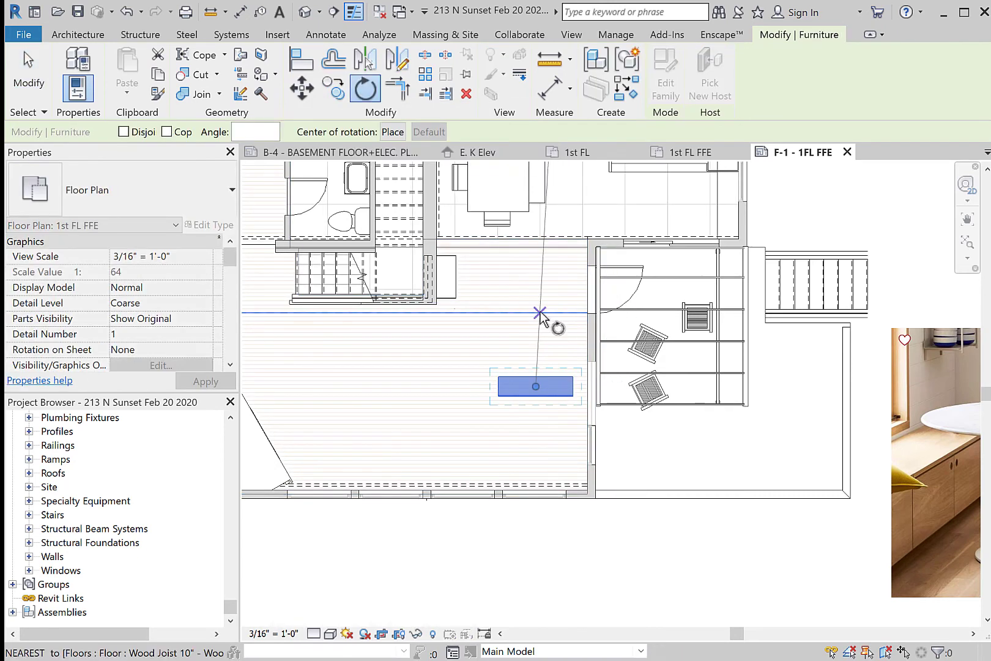
{"action": "left_click", "coordinate": [539, 316]}
{"action": "type", "text": "90"}
{"action": "key", "text": "Return"}
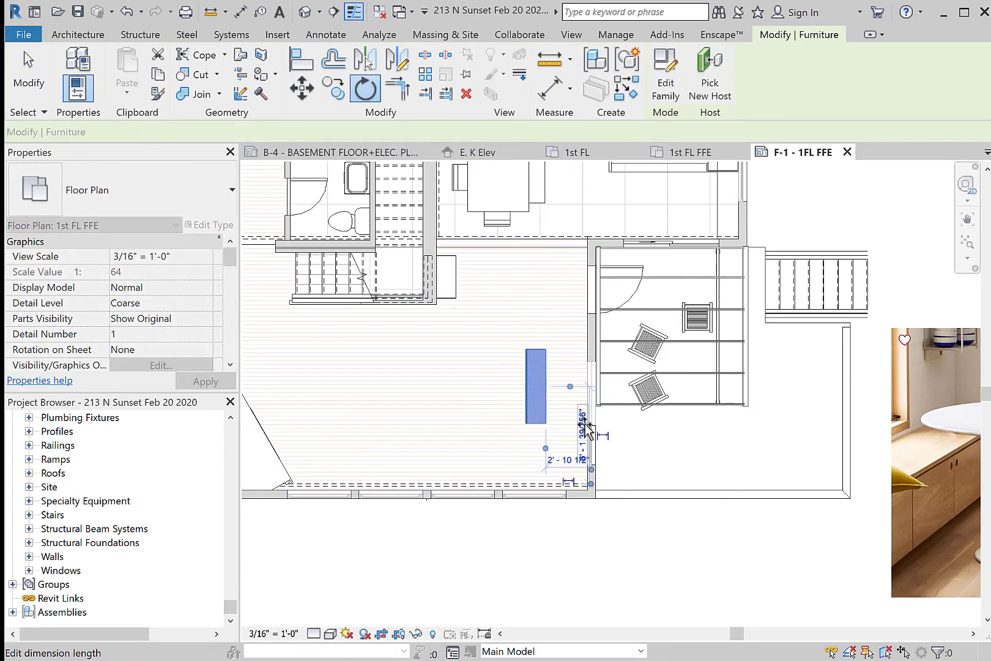
{"action": "scroll", "coordinate": [540, 434], "scroll_direction": "up", "scroll_amount": 1}
{"action": "scroll", "coordinate": [540, 434], "scroll_direction": "up", "scroll_amount": 2}
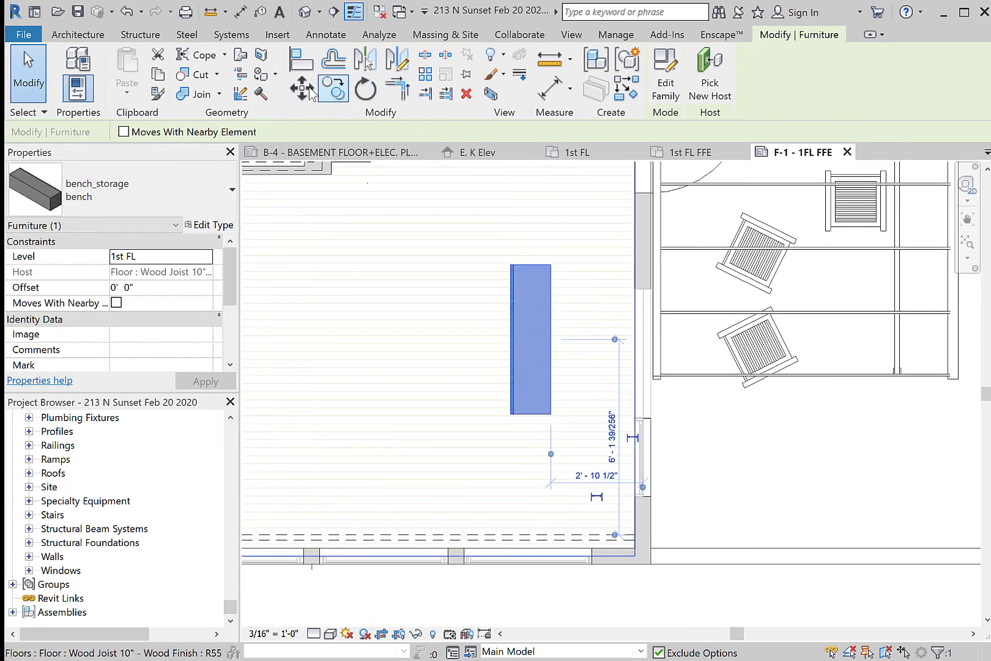
- Move the storage bench into the room's corner against the exterior wall and copy it end to end along that wall
{"action": "left_click", "coordinate": [301, 87]}
{"action": "left_click", "coordinate": [550, 414]}
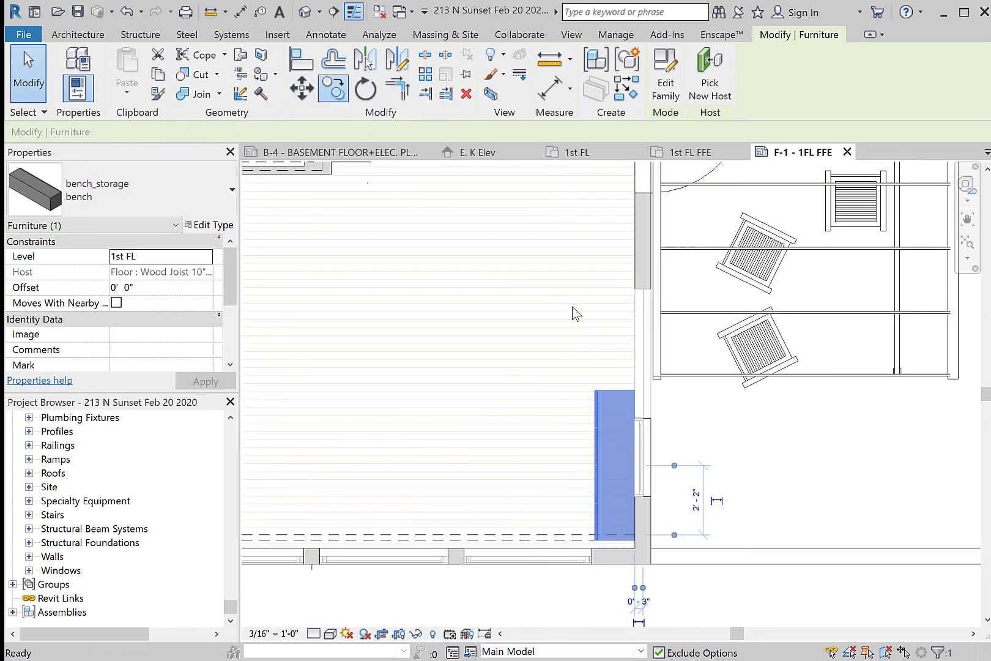
{"action": "left_click", "coordinate": [635, 540]}
{"action": "left_click", "coordinate": [634, 391]}
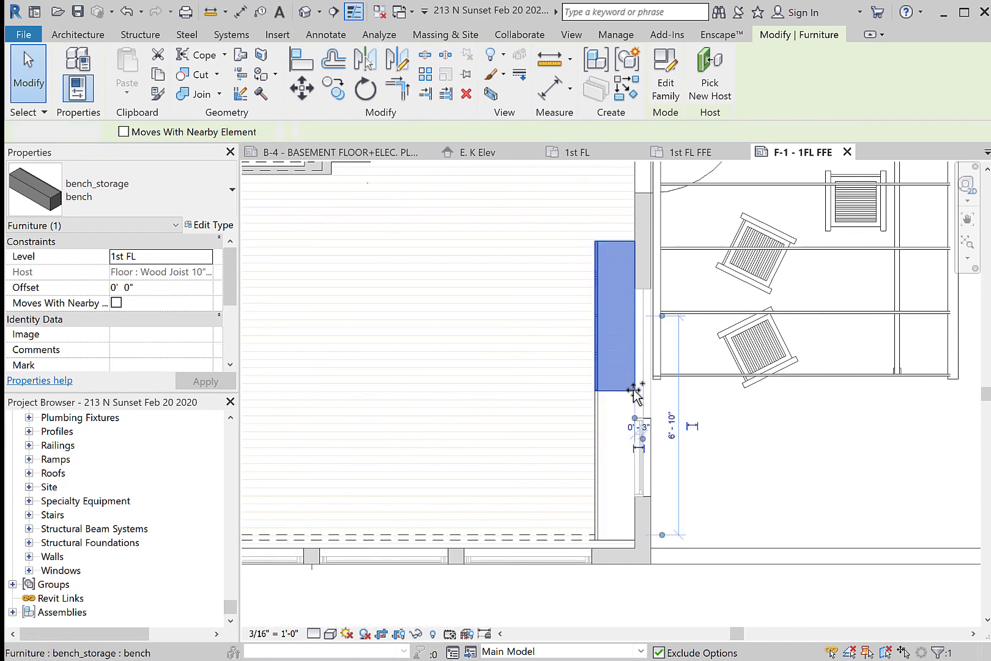
- Open the interior perspective 3D View 4, deselect the bench copy and pause Enscape's live updates
{"action": "left_click", "coordinate": [987, 152]}
{"action": "left_click", "coordinate": [967, 207]}
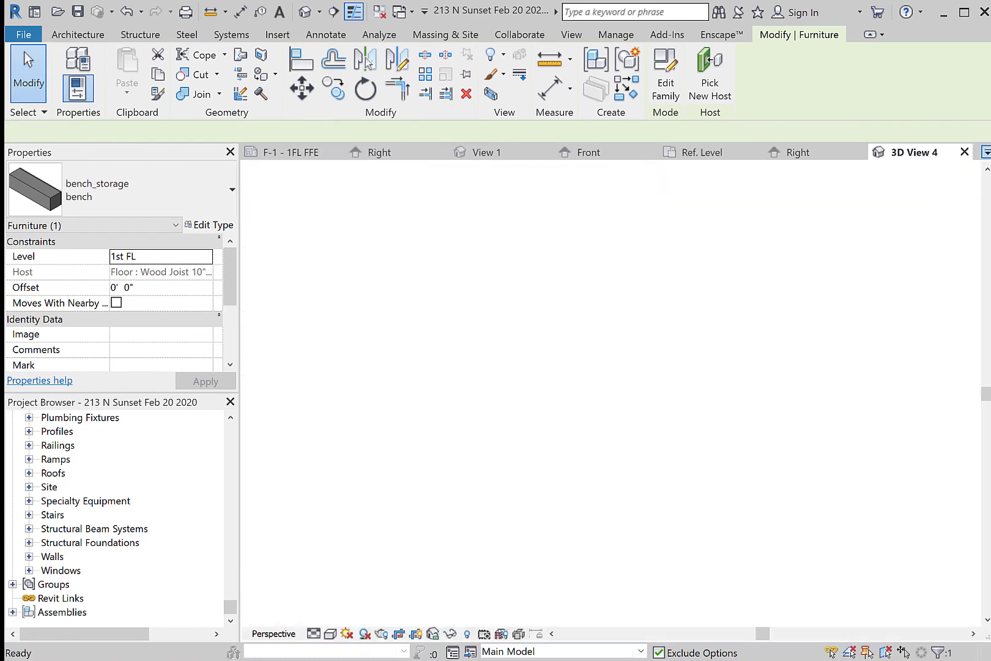
{"action": "left_click", "coordinate": [776, 567]}
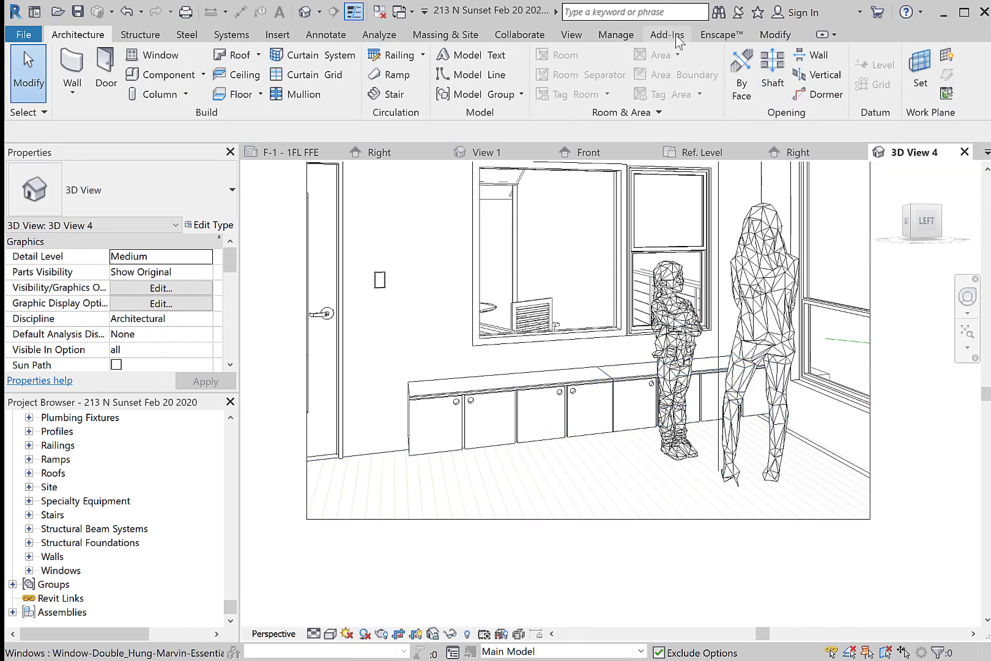
{"action": "left_click", "coordinate": [708, 35]}
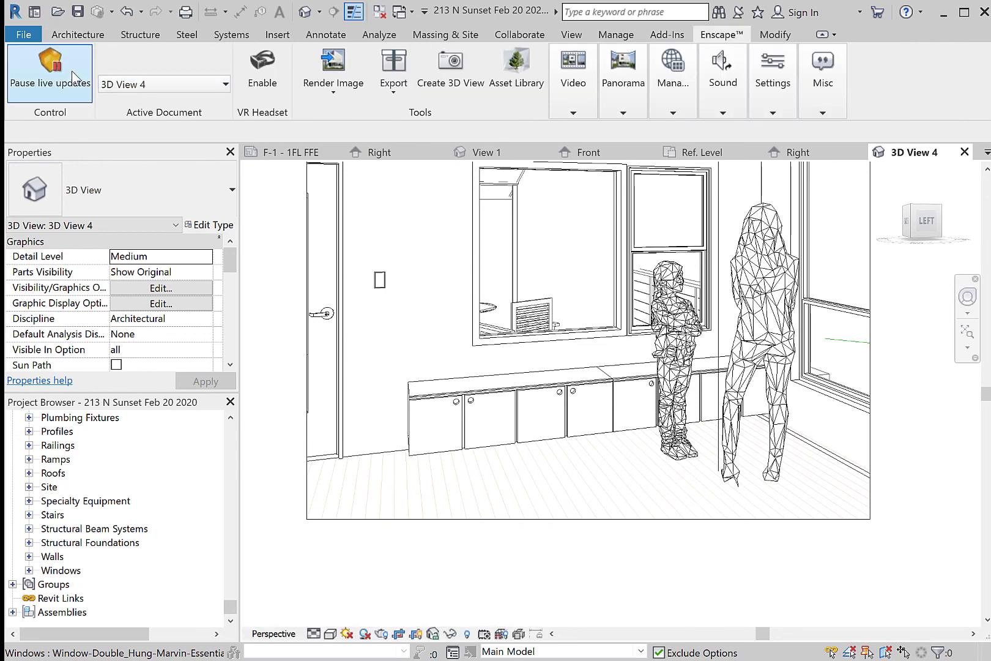
{"action": "left_click", "coordinate": [50, 67]}
- Switch to the Enscape window and look around the rendered room to examine the storage benches below the windows
{"action": "mouse_move", "coordinate": [563, 659]}
{"action": "left_click", "coordinate": [643, 597]}
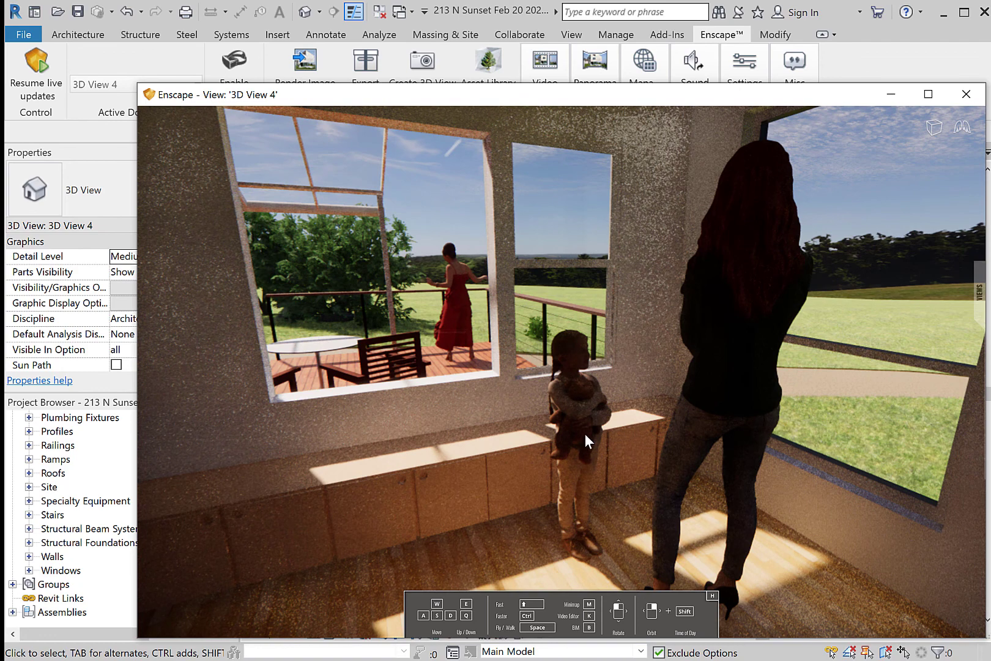
{"action": "left_click_drag", "start_coordinate": [585, 432], "coordinate": [577, 397]}
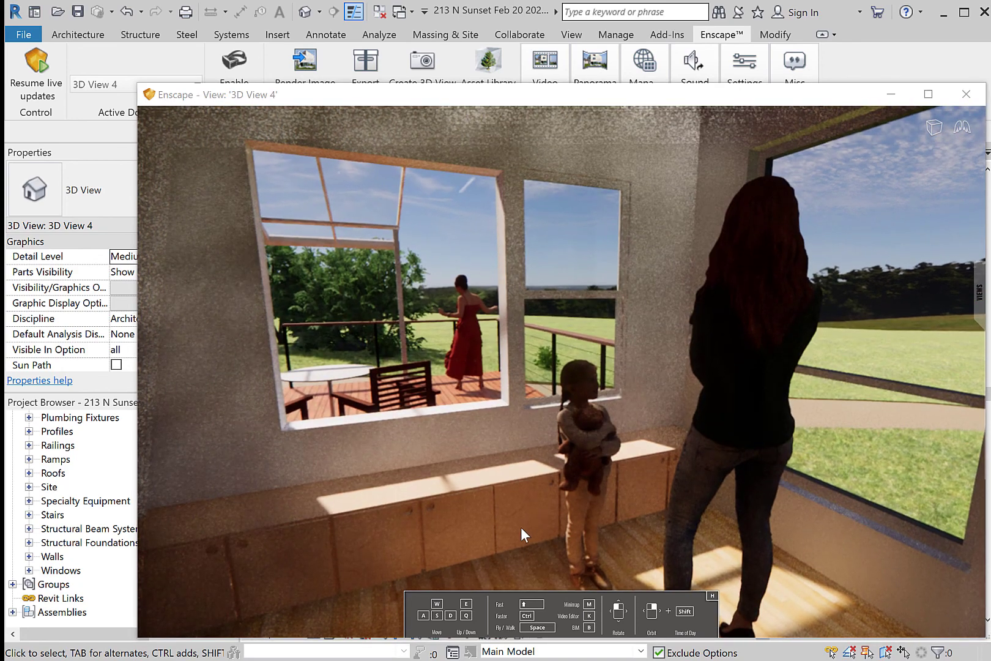
{"action": "left_click_drag", "start_coordinate": [520, 529], "coordinate": [483, 532]}
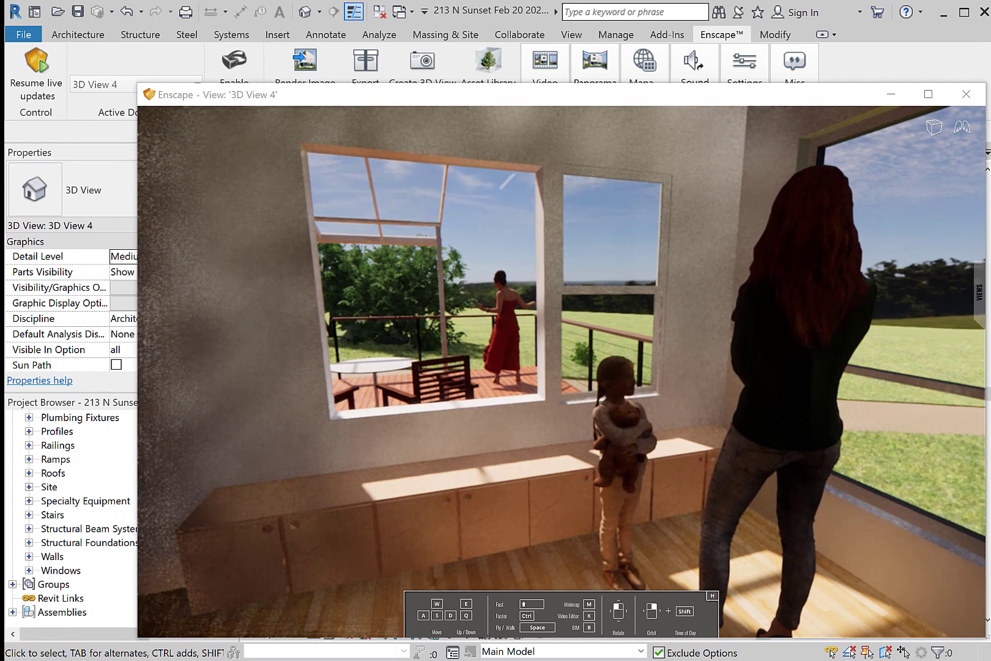